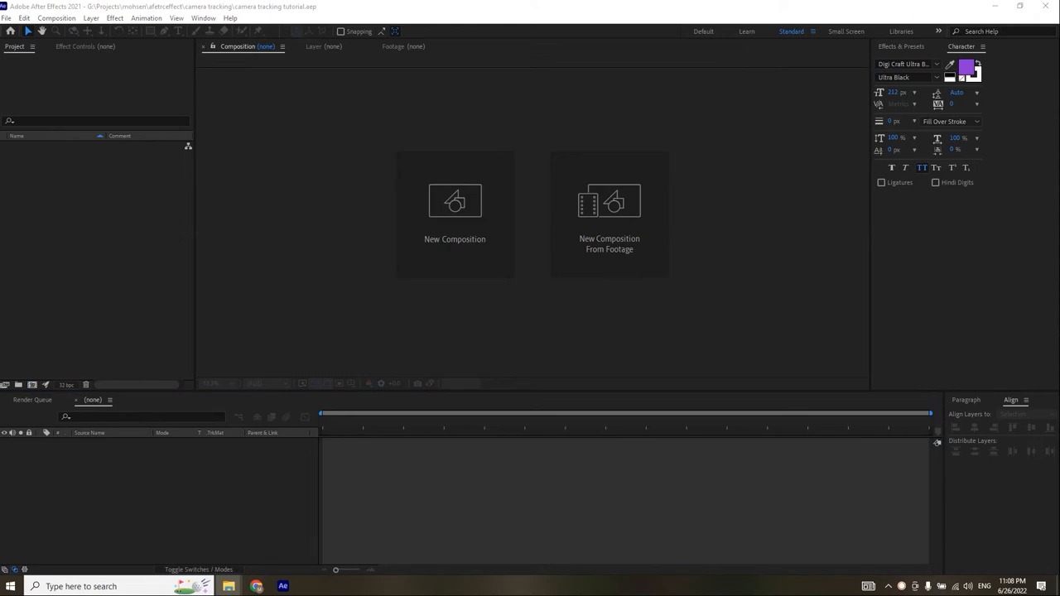
# - Import Mercedes-Logo.png and the tracking video, and create a composition from the video
pyautogui.moveTo(211, 191); pyautogui.dragTo(100, 243)
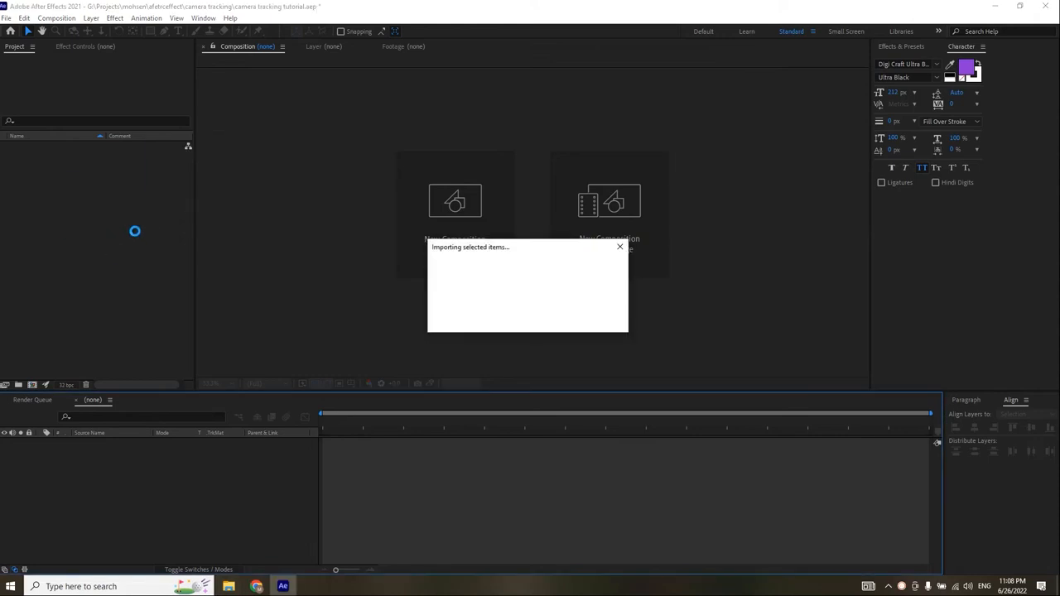
pyautogui.click(88, 208)
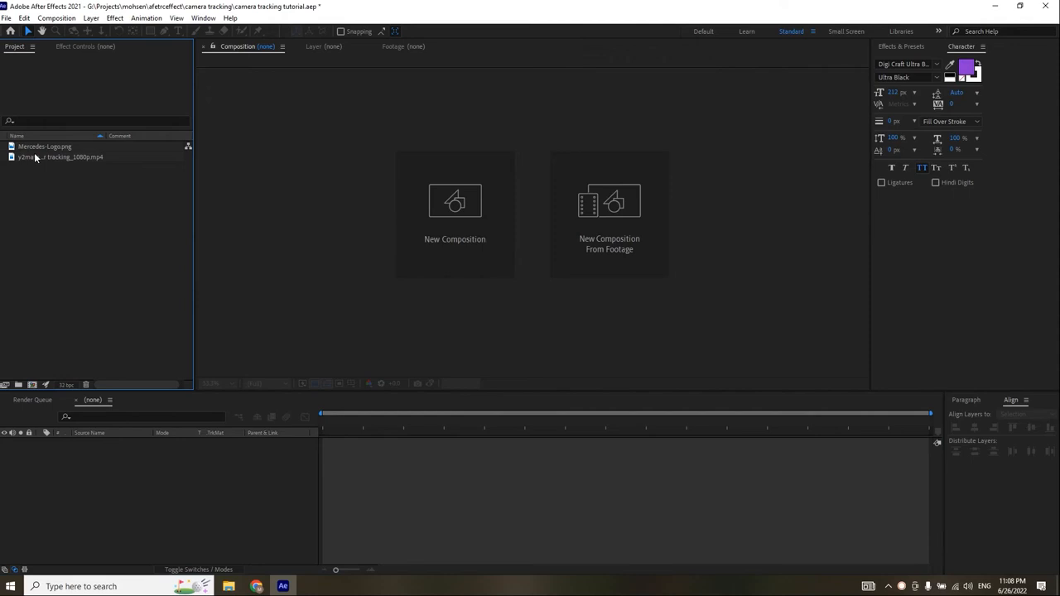
pyautogui.moveTo(23, 157); pyautogui.dragTo(135, 466)
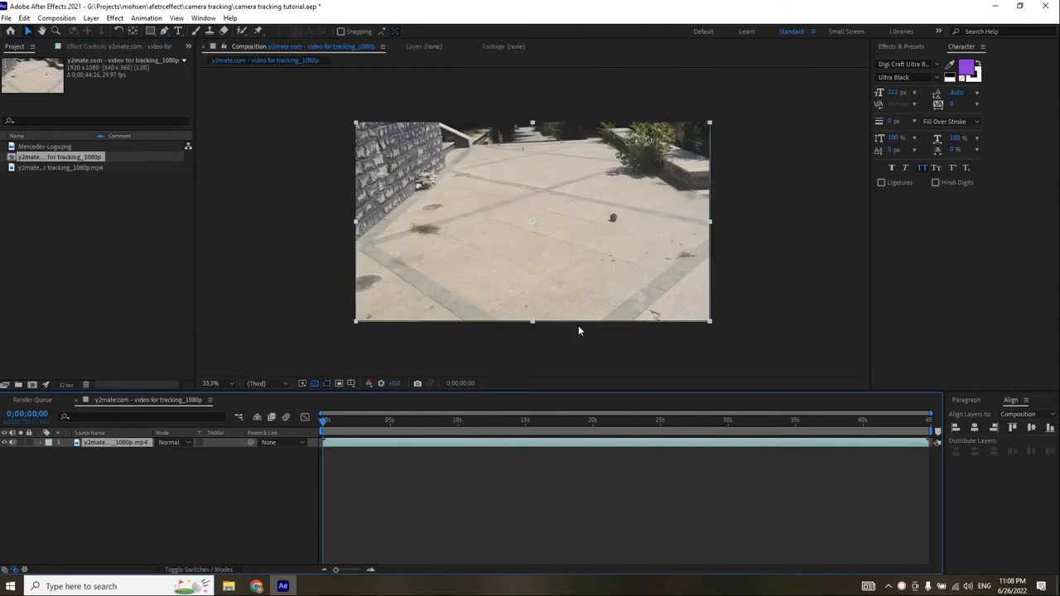
pyautogui.click(234, 383)
pyautogui.click(222, 187)
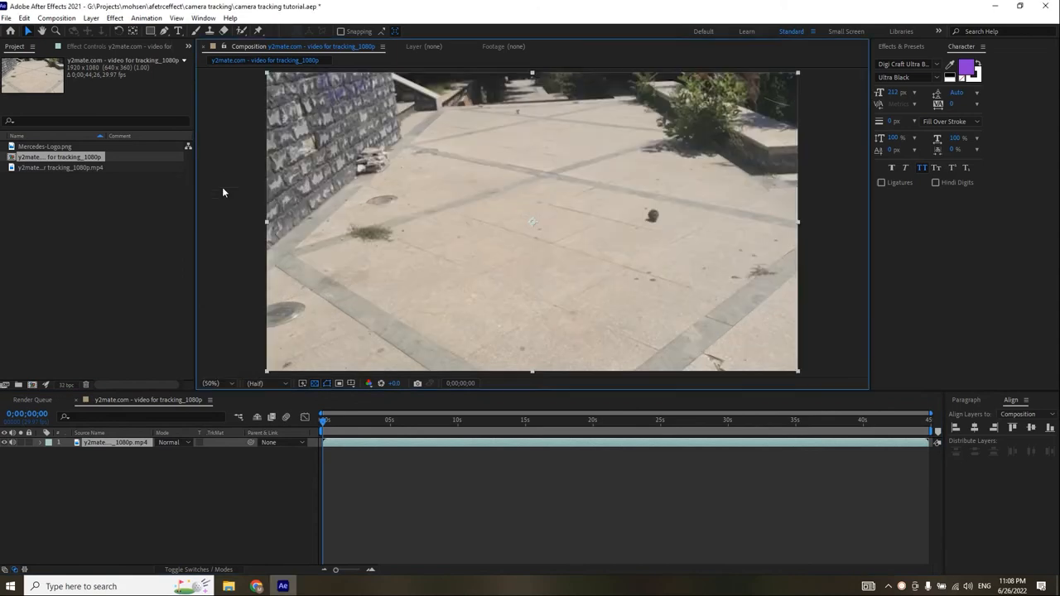
# - End the work area at 0;00;08;19 and trim the composition to it
pyautogui.moveTo(328, 426); pyautogui.dragTo(439, 420)
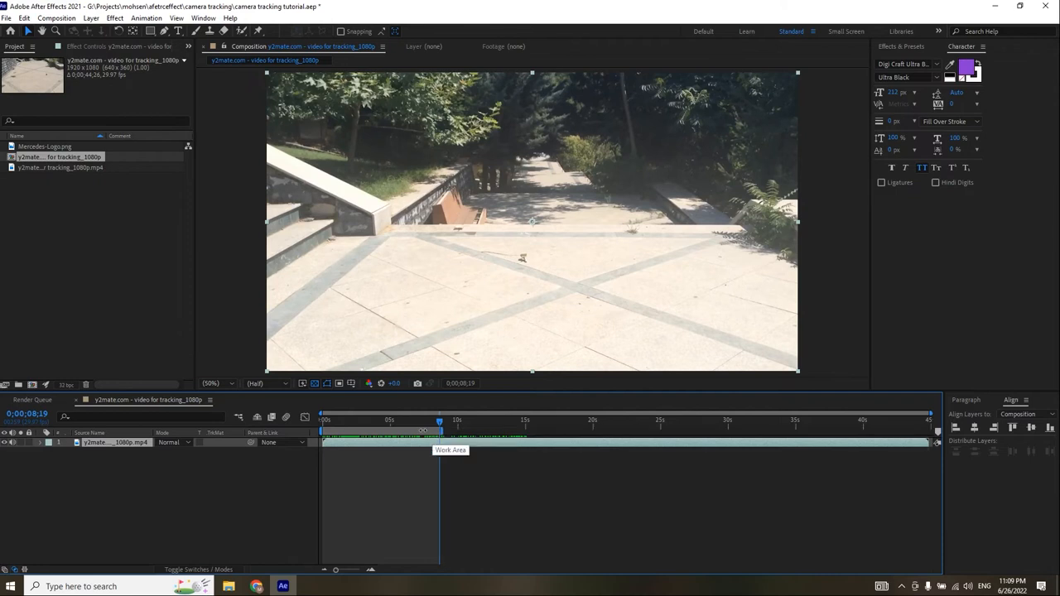
pyautogui.rightClick(421, 432)
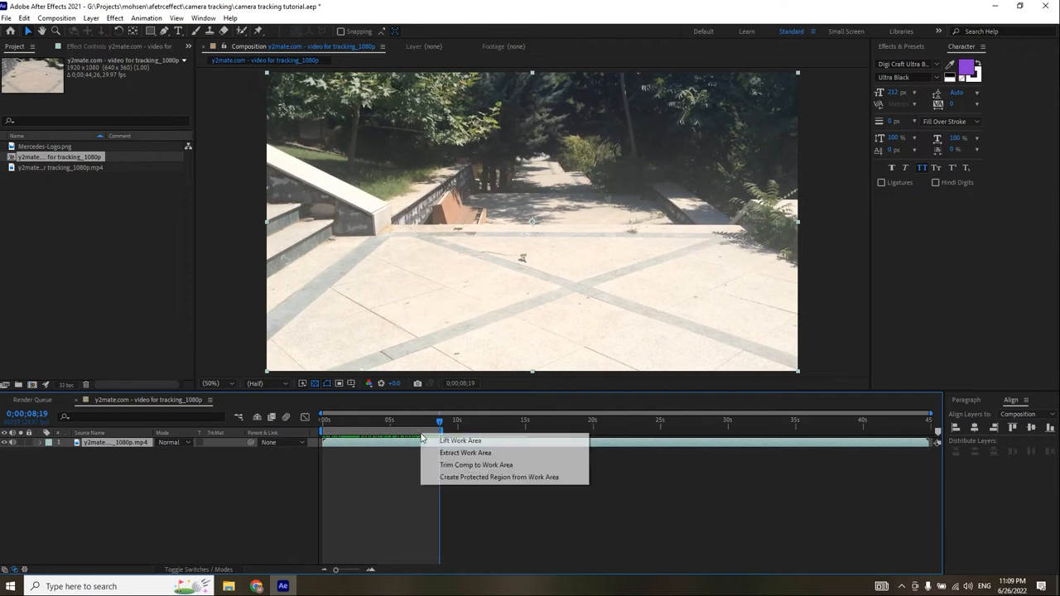
pyautogui.click(465, 465)
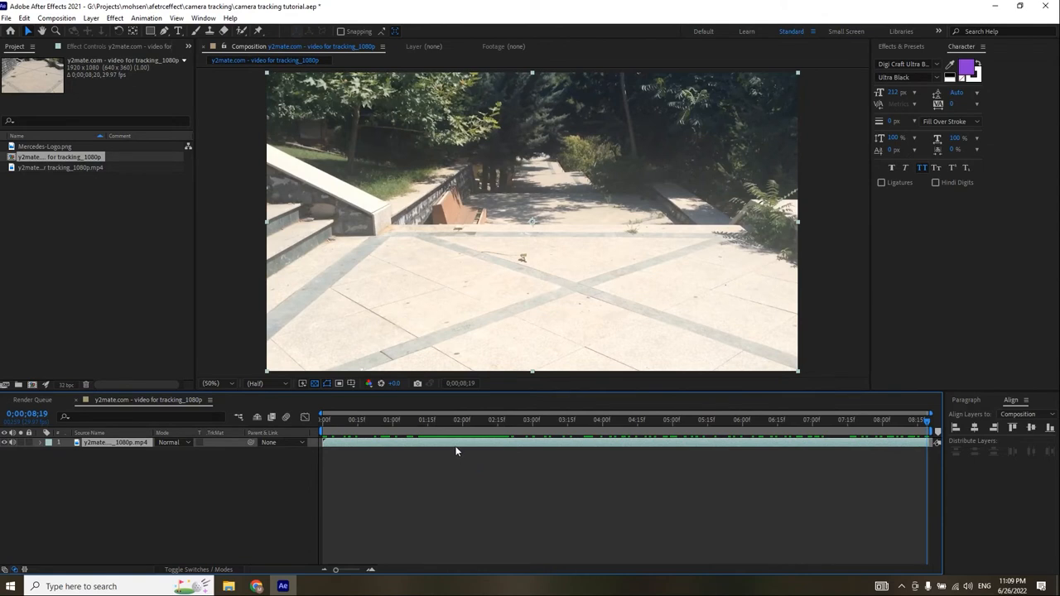
# - Play back the start of the trimmed clip, mute the video layer's audio and return to the first frame
pyautogui.moveTo(440, 423); pyautogui.dragTo(329, 429)
pyautogui.press('space')
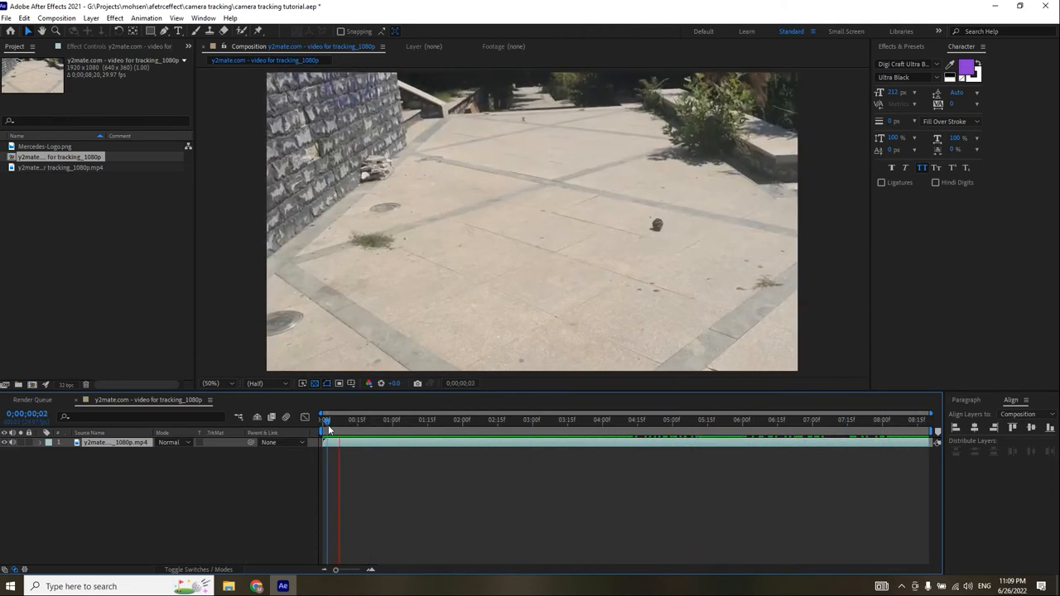
pyautogui.press('space')
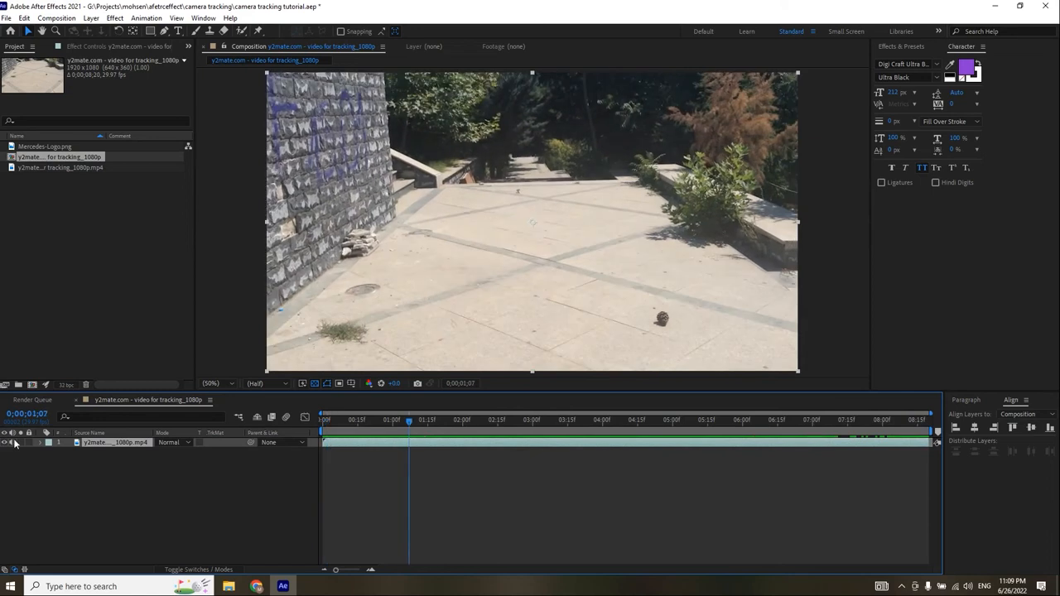
pyautogui.moveTo(362, 423); pyautogui.dragTo(355, 431)
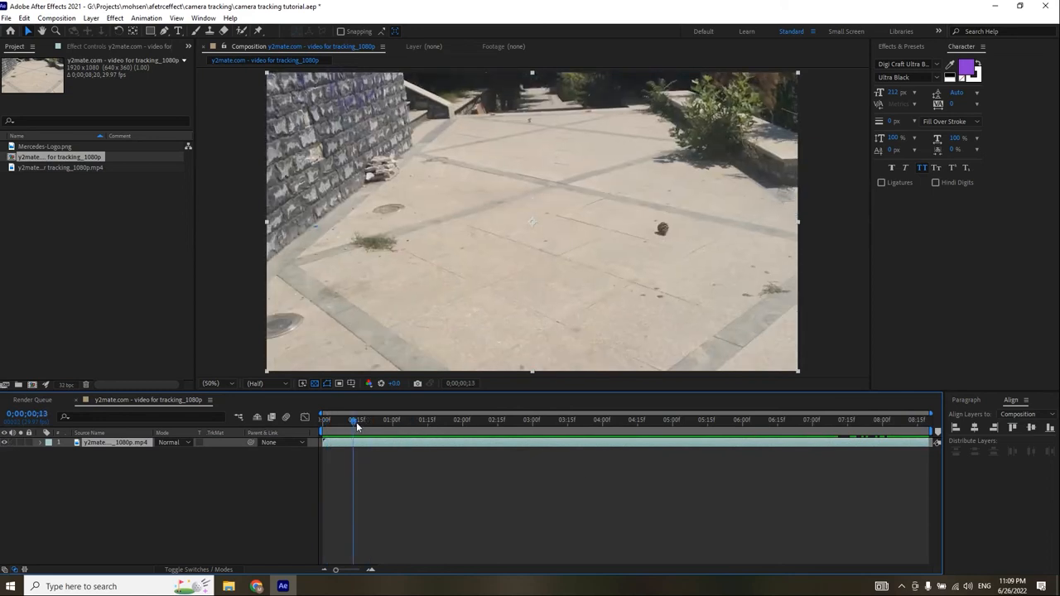
pyautogui.press('Home')
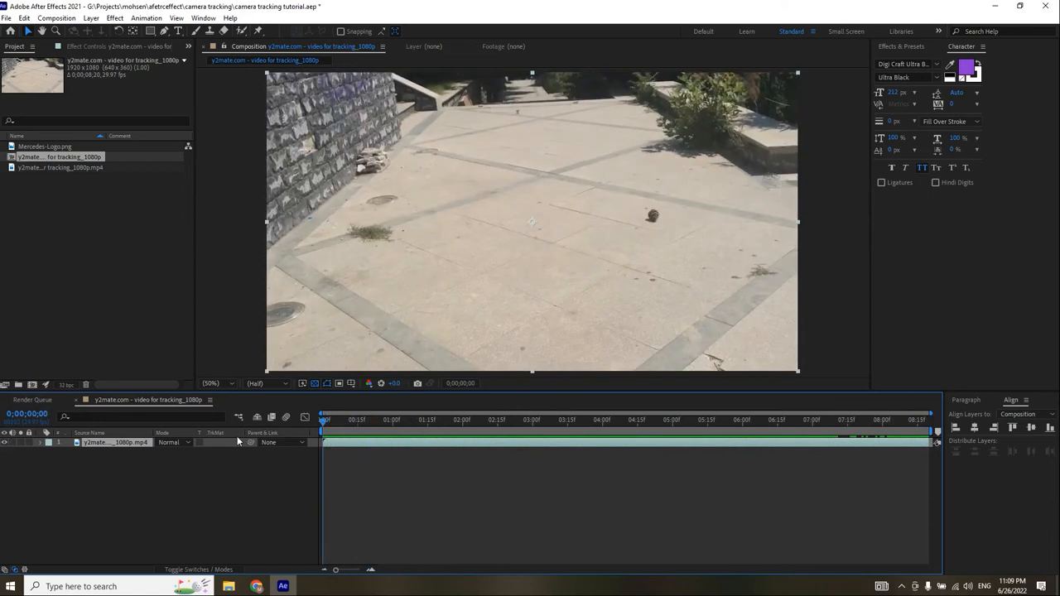
# - Run Track Camera on the video layer
pyautogui.rightClick(345, 444)
pyautogui.moveTo(410, 319)
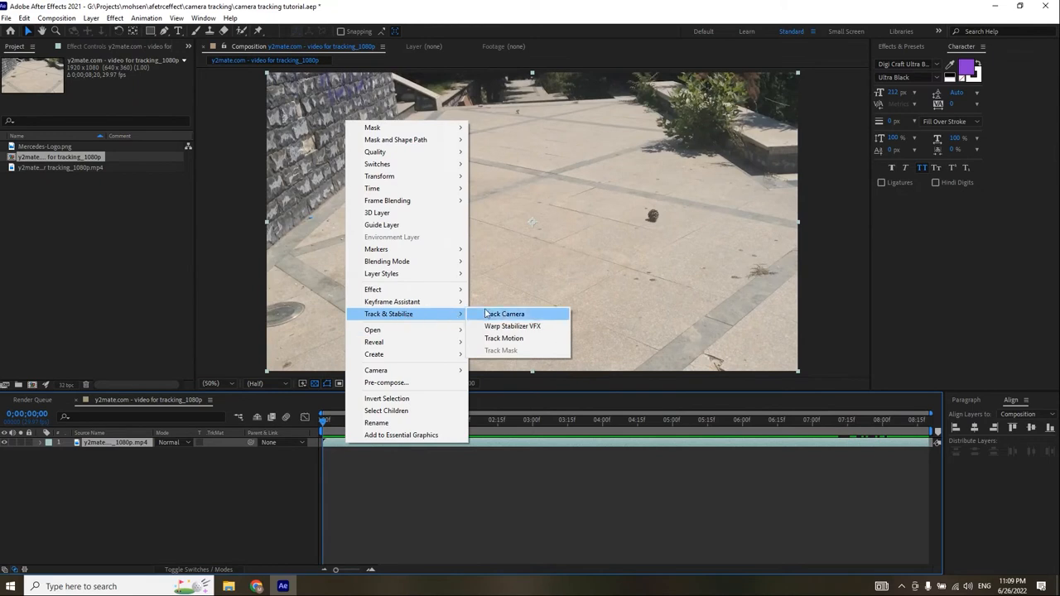
pyautogui.click(511, 315)
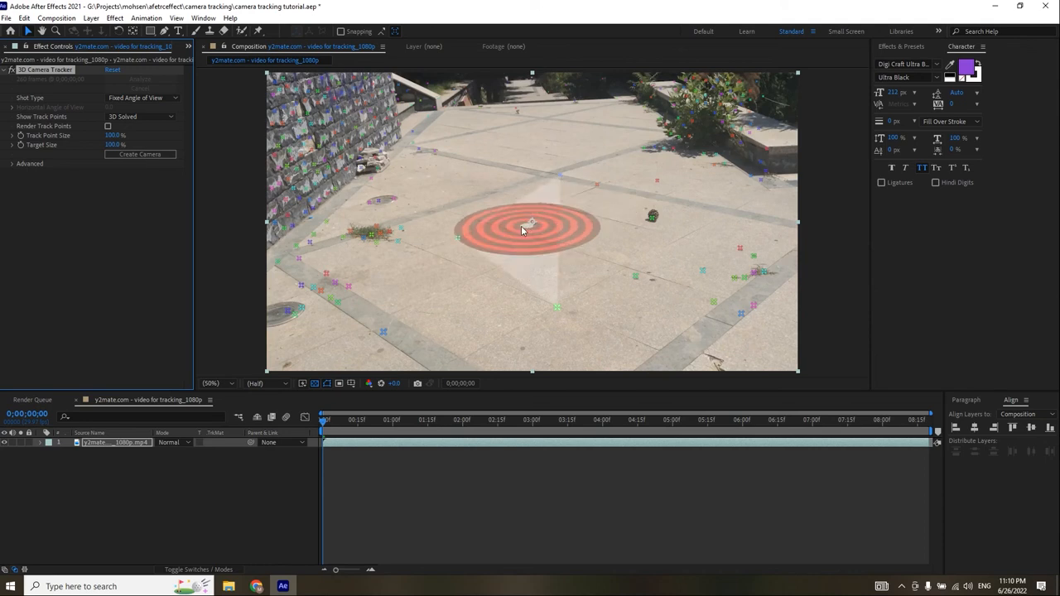
# - Set the ground plane and origin from the three track points around the middle of the pavement
pyautogui.click(520, 225)
pyautogui.rightClick(521, 225)
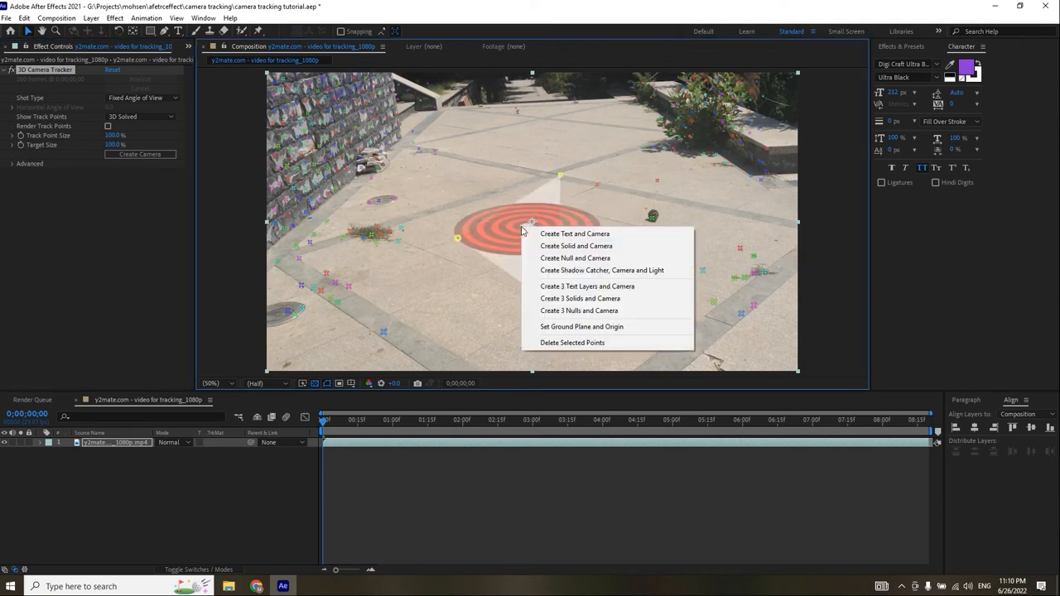
pyautogui.click(602, 329)
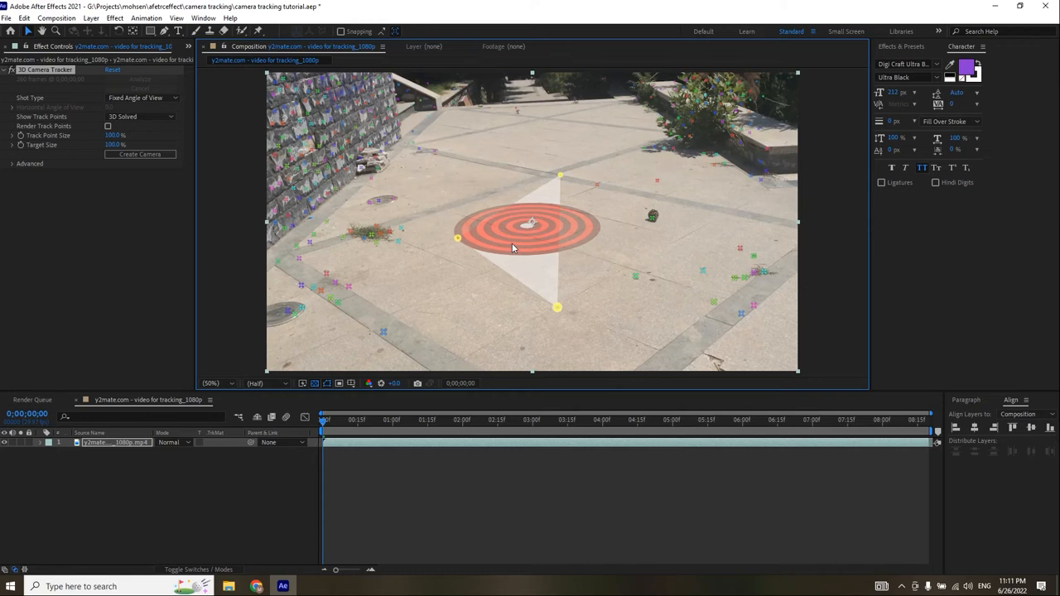
# - Create a null and camera from the single track point just left of the pavement's centre, and reveal the null's position
pyautogui.rightClick(460, 243)
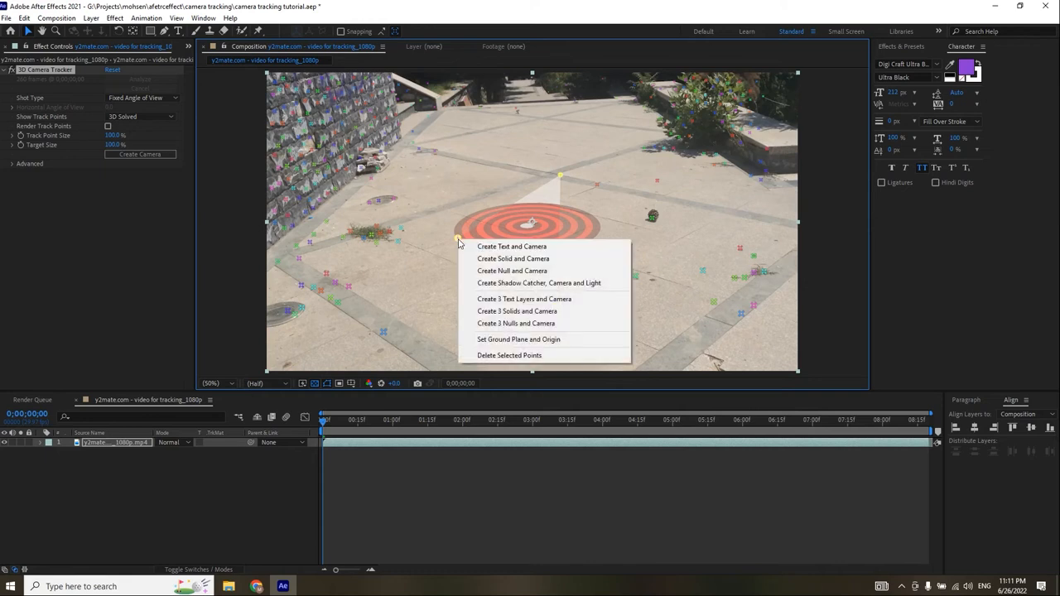
pyautogui.click(460, 242)
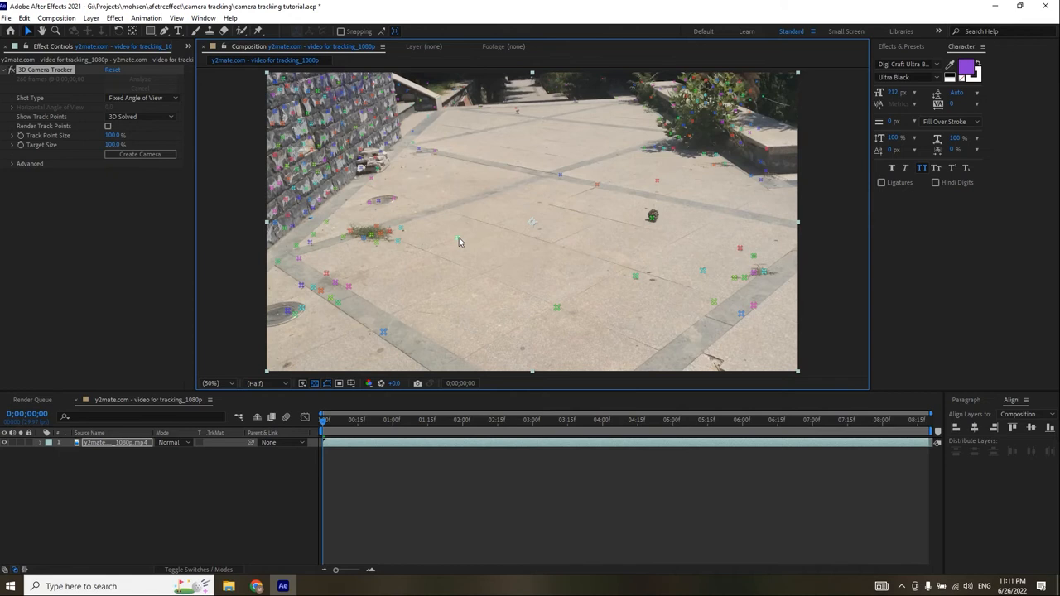
pyautogui.rightClick(458, 239)
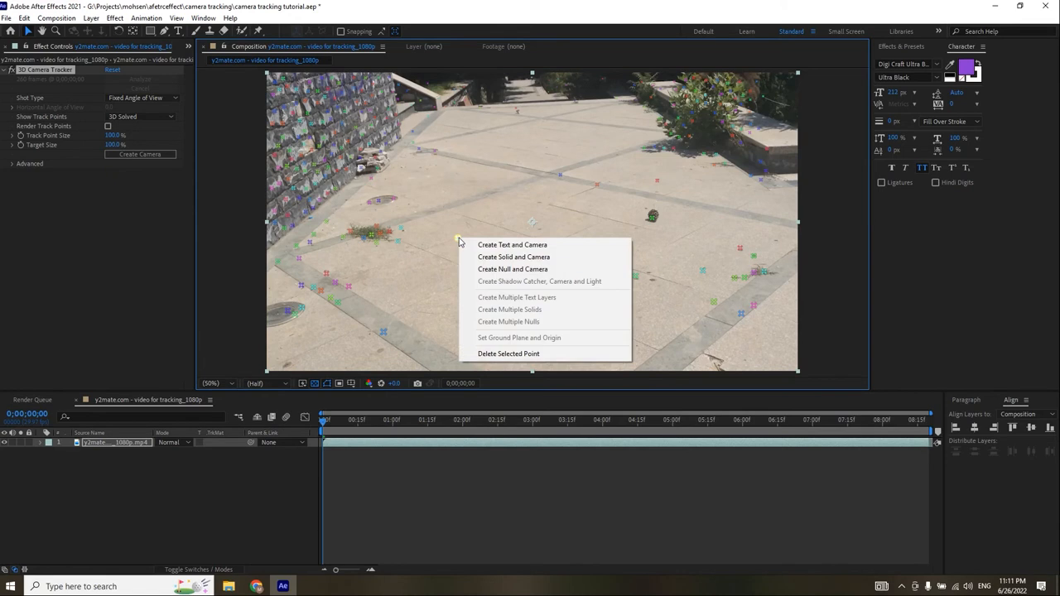
pyautogui.click(526, 271)
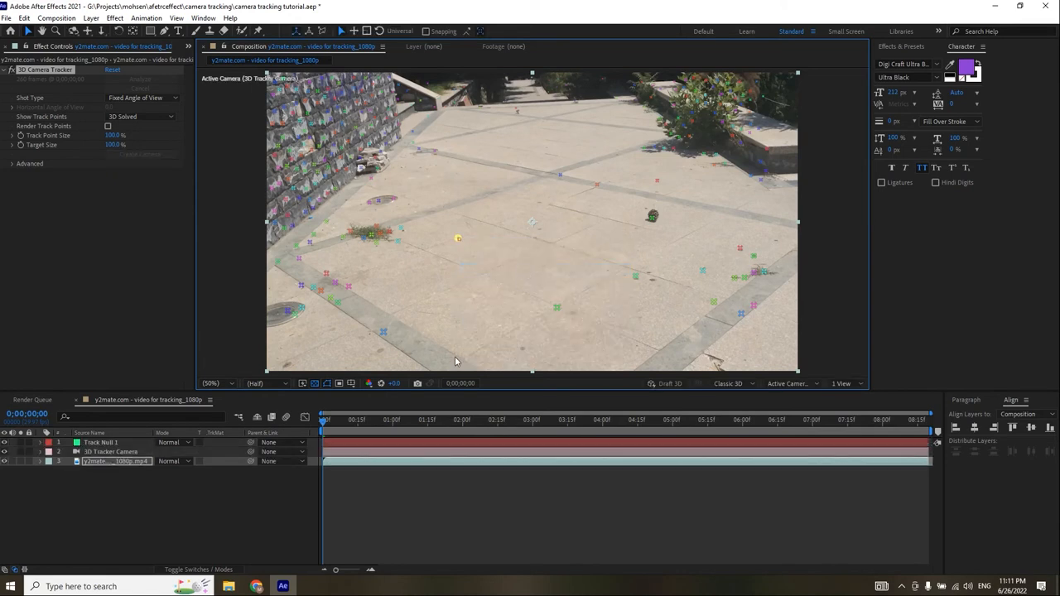
pyautogui.click(119, 443)
pyautogui.press('p')
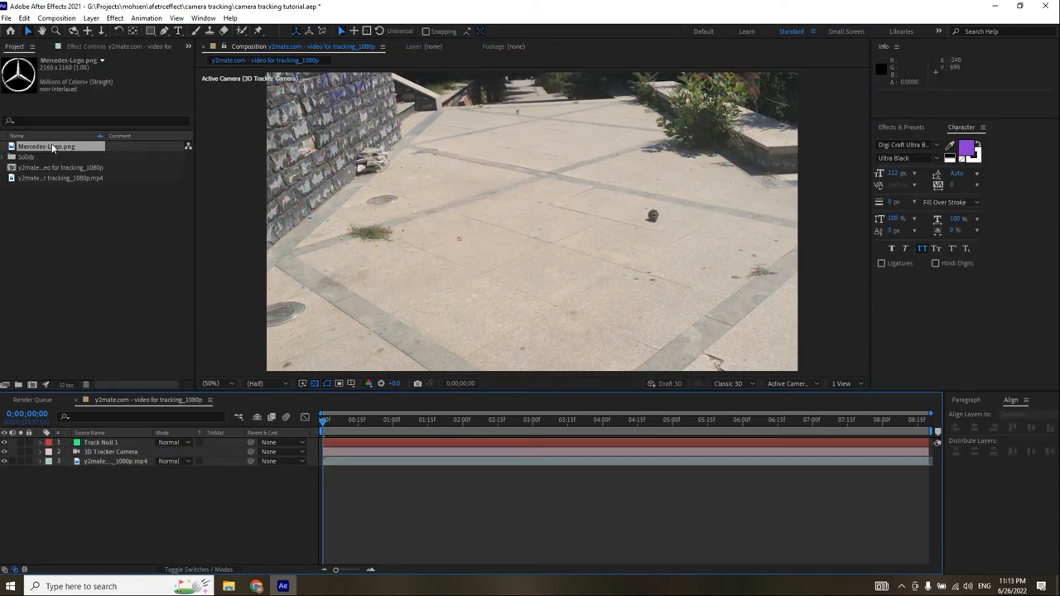
# - Add Mercedes-Logo.png as the topmost layer and scale it down proportionally to about a quarter of its size
pyautogui.moveTo(50, 147); pyautogui.dragTo(124, 447)
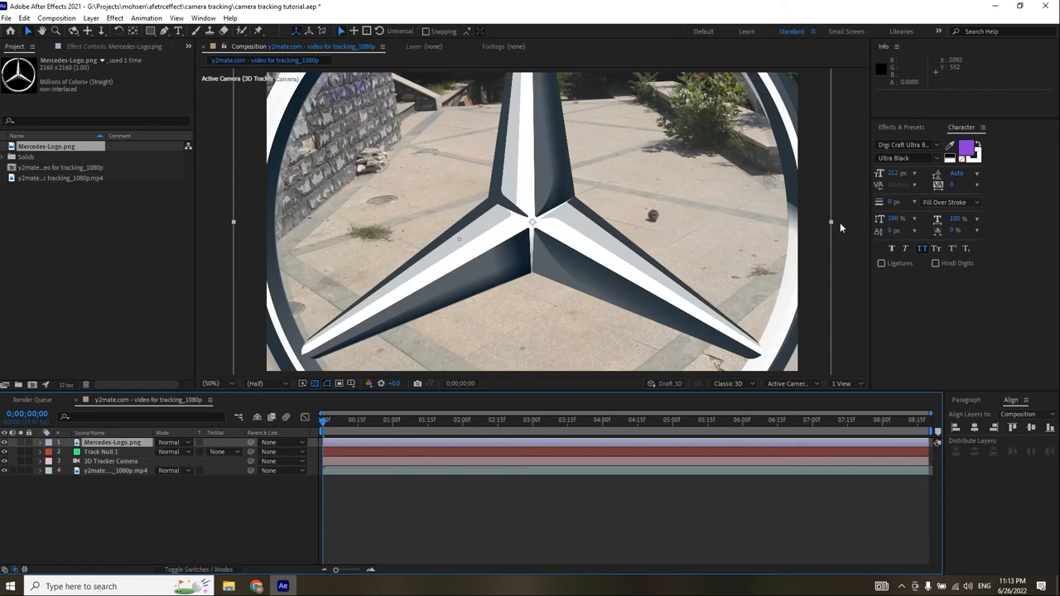
pyautogui.keyDown('shift'); pyautogui.moveTo(832, 226); pyautogui.dragTo(602, 239); pyautogui.keyUp('shift')
# - Auto-trace the logo's current frame by its Alpha channel into a new layer, and hide the original logo layer
pyautogui.click(101, 444)
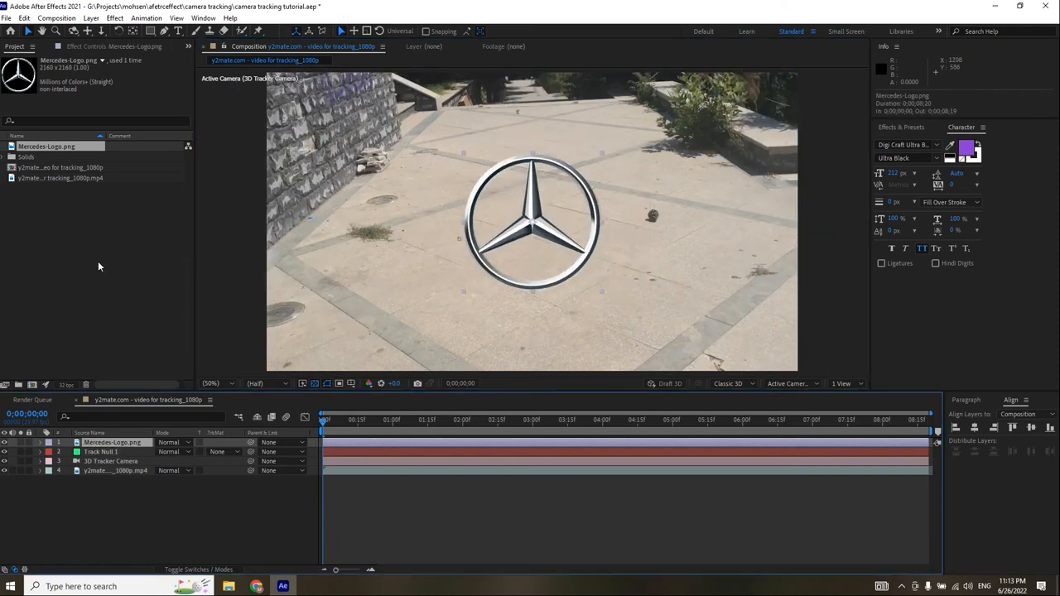
pyautogui.click(91, 18)
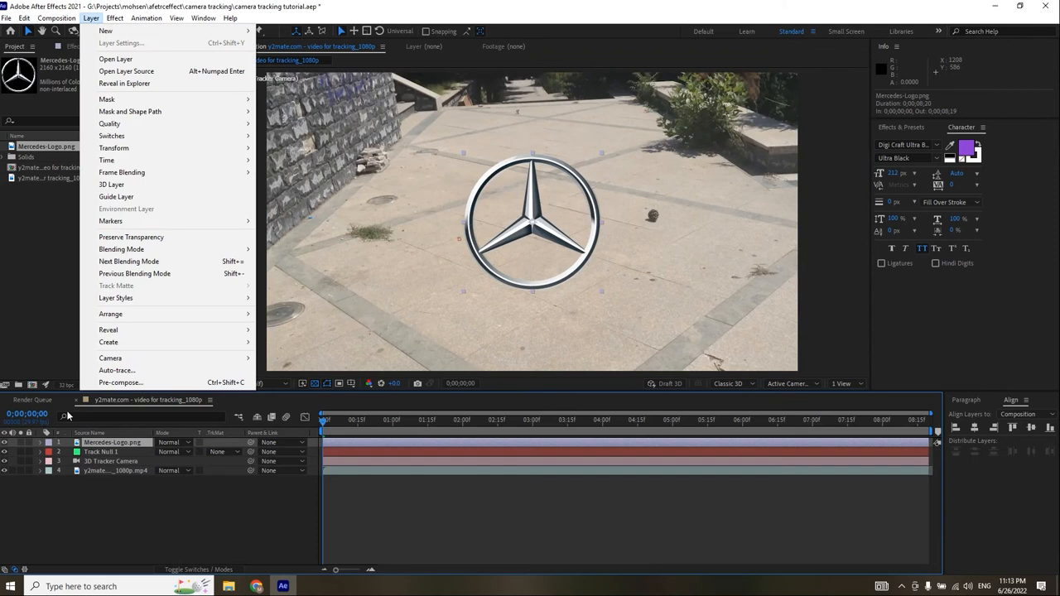
pyautogui.click(124, 372)
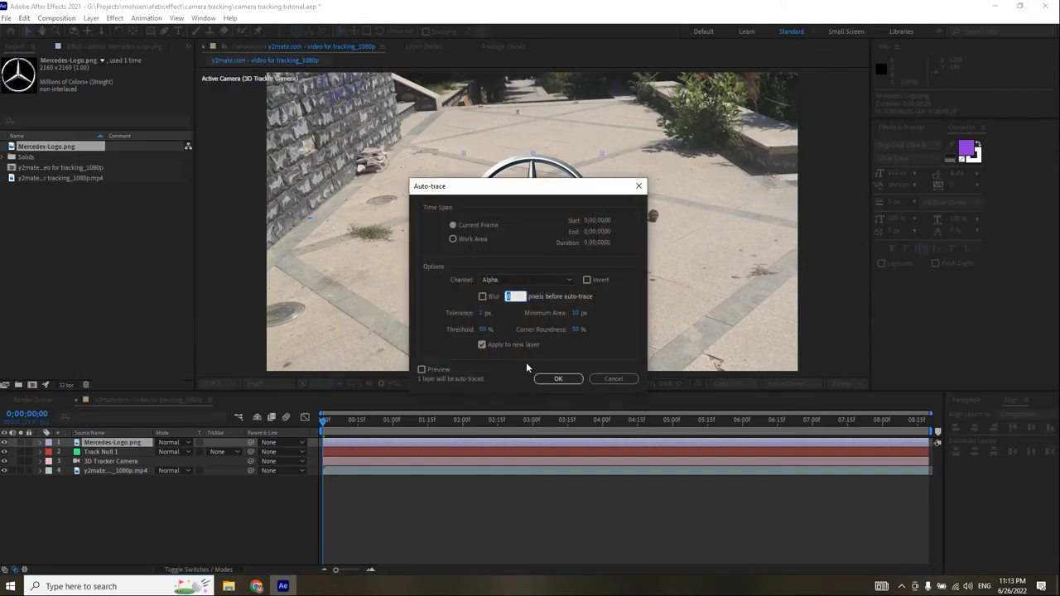
pyautogui.click(557, 380)
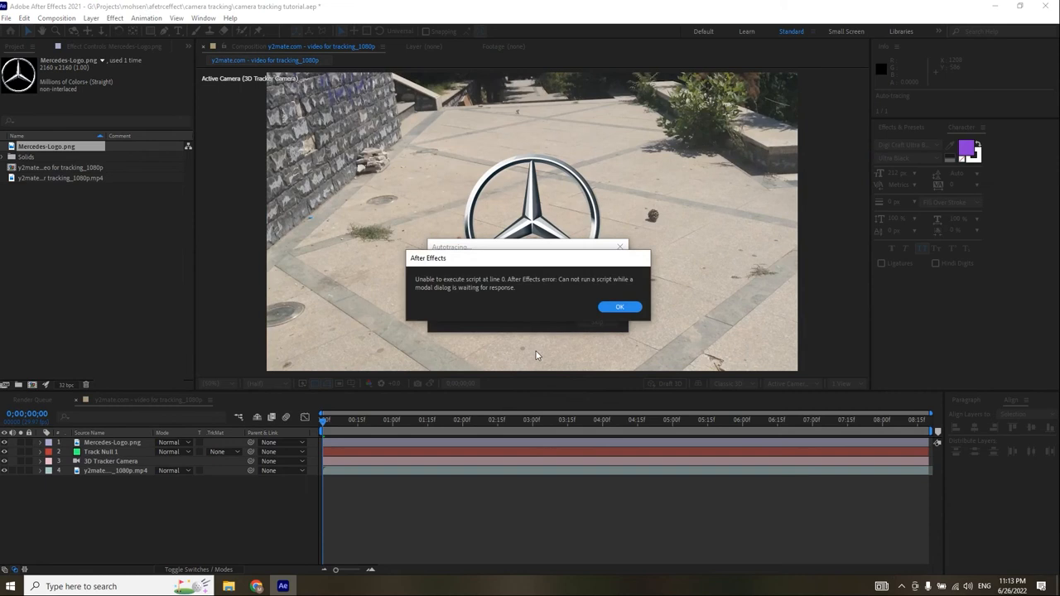
pyautogui.click(621, 307)
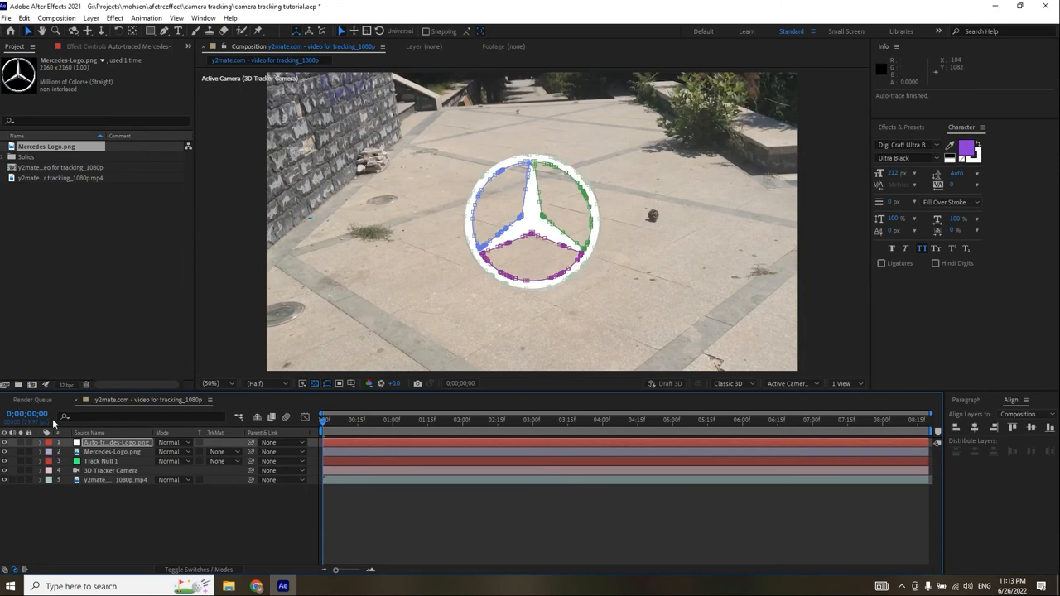
pyautogui.click(108, 454)
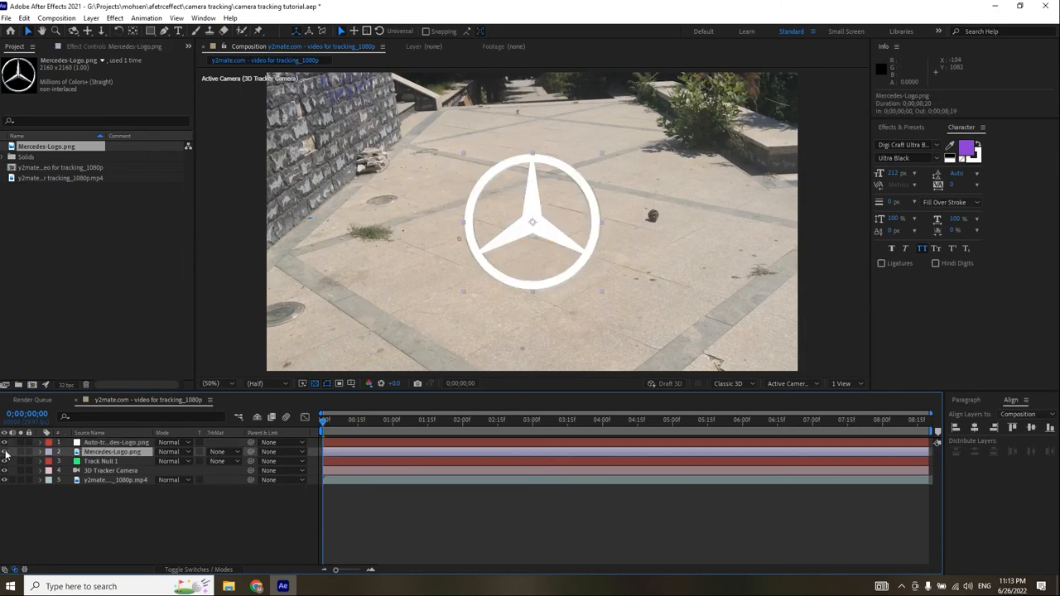
pyautogui.click(5, 452)
# - Find the Saber effect and apply it to the auto-traced logo layer
pyautogui.click(116, 444)
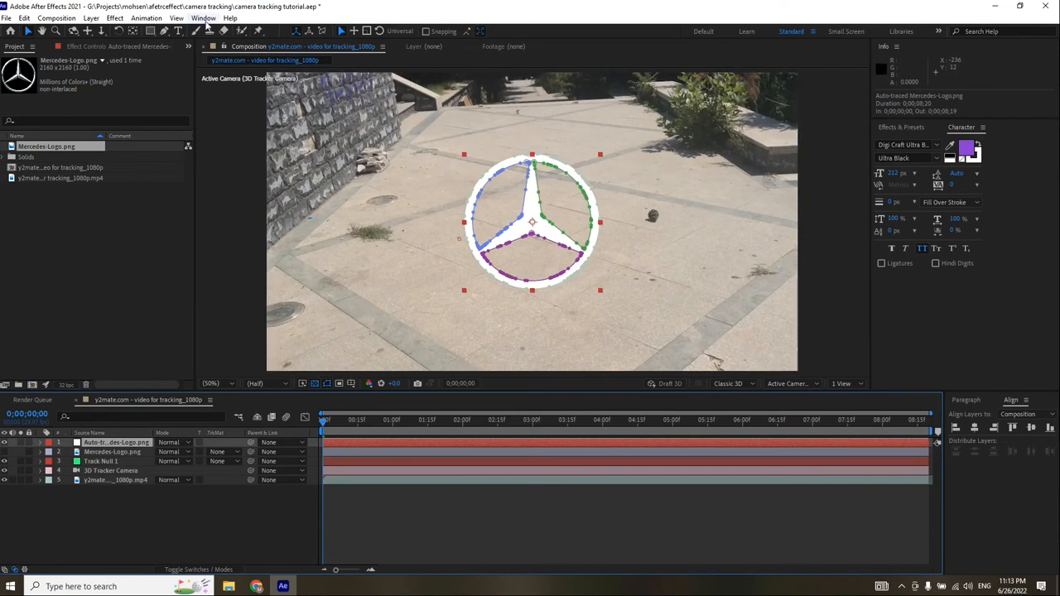
pyautogui.click(919, 126)
pyautogui.click(906, 140)
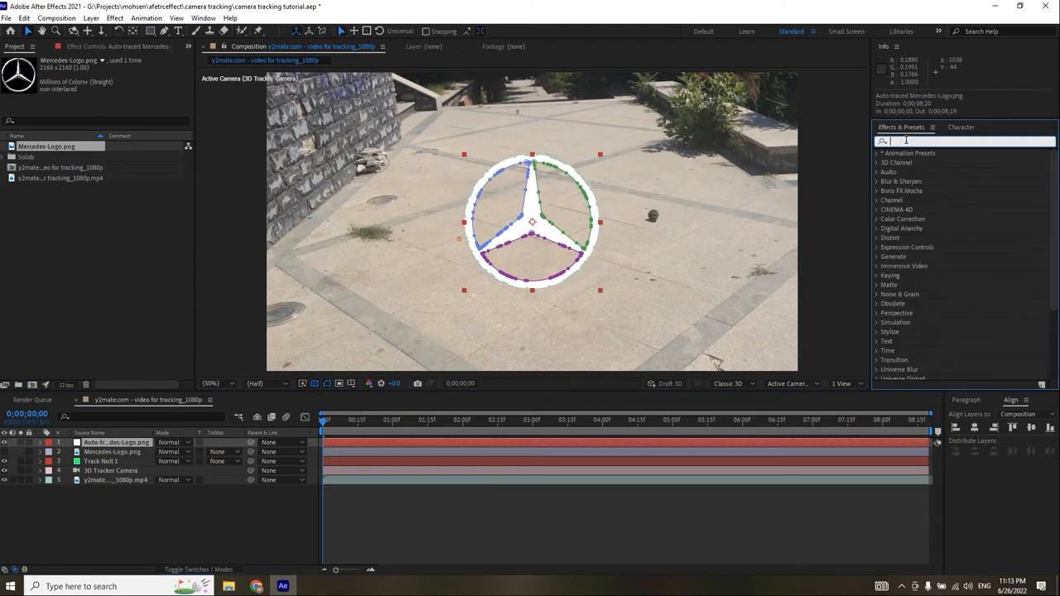
pyautogui.write('sac')
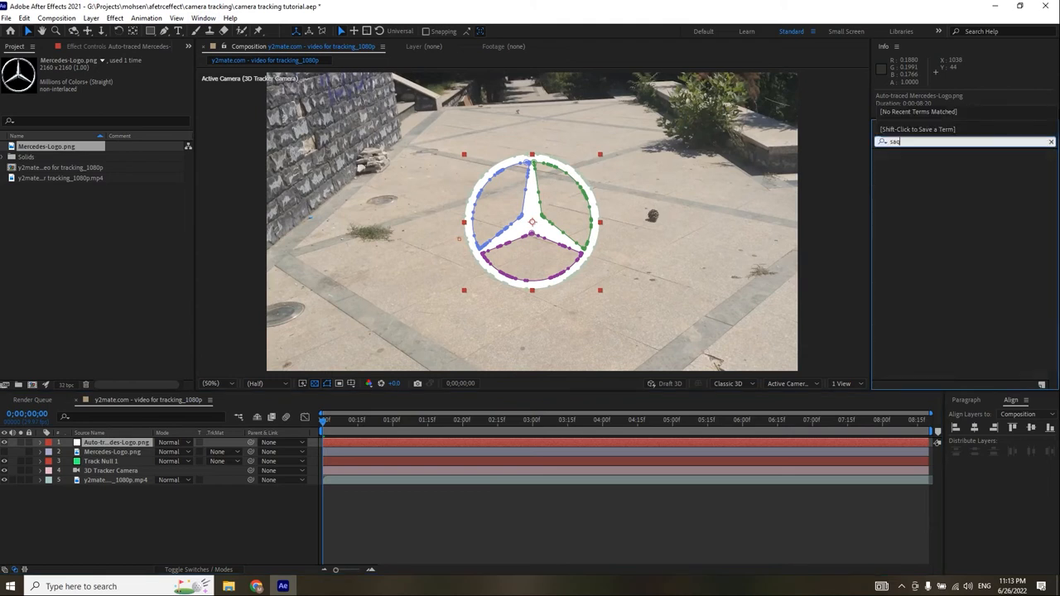
pyautogui.press('BackSpace')
pyautogui.write('ber')
pyautogui.moveTo(909, 162)
pyautogui.mouseDown()
pyautogui.moveTo(629, 347)
pyautogui.moveTo(174, 468)
pyautogui.moveTo(124, 443)
pyautogui.mouseUp()
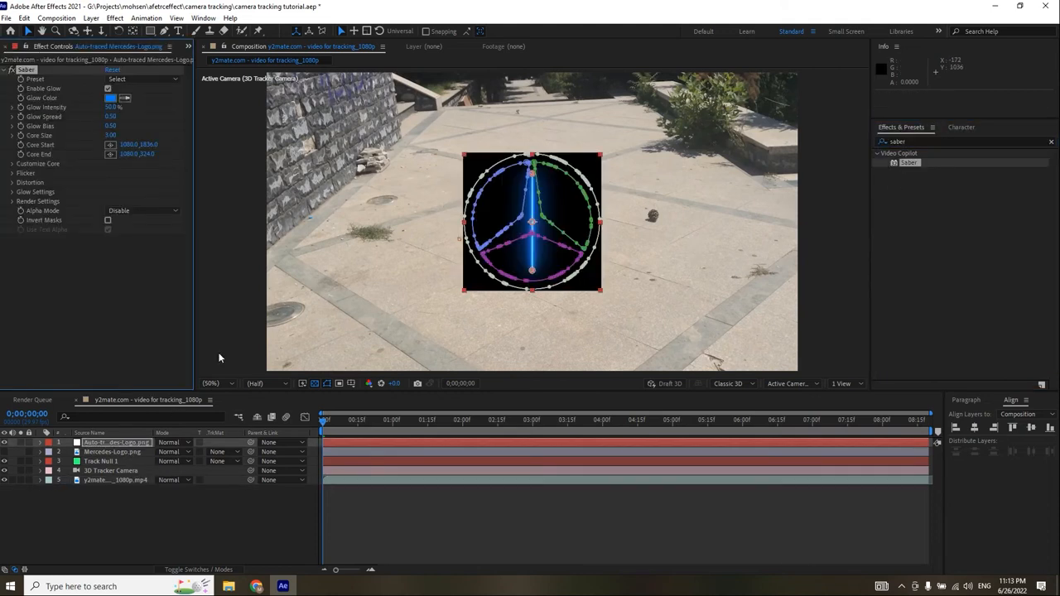
# - Apply Saber's Neon preset to the auto-traced logo and set its Core Type to Layer Masks
pyautogui.click(122, 80)
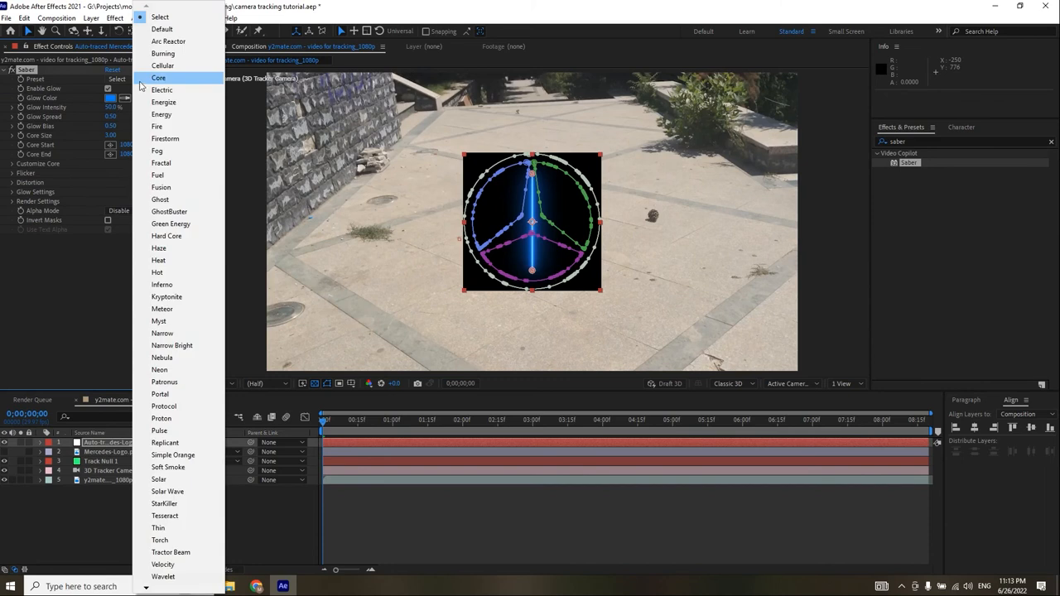
pyautogui.click(161, 369)
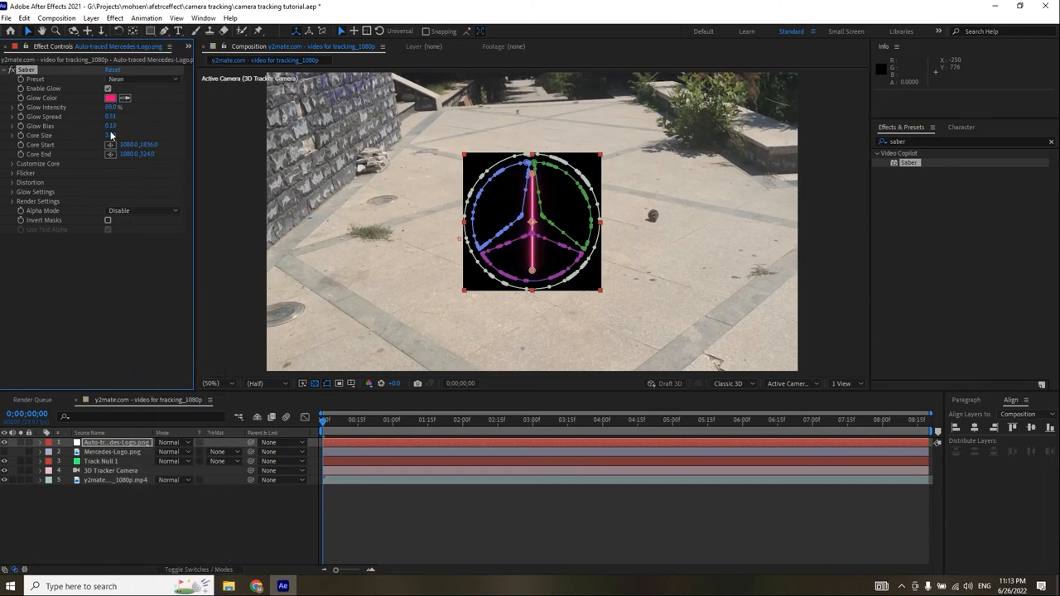
pyautogui.click(12, 164)
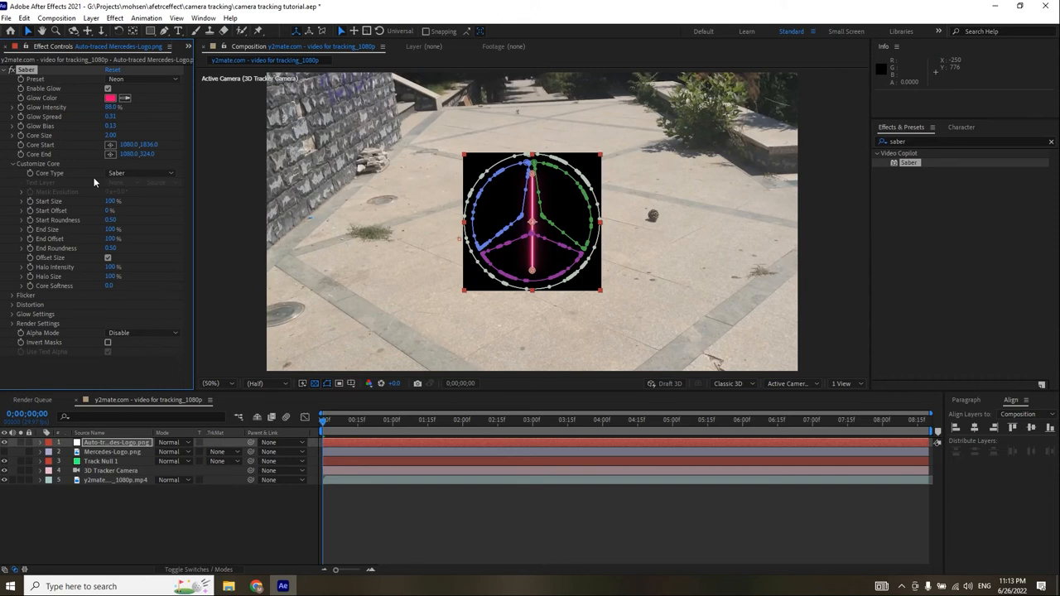
pyautogui.click(139, 173)
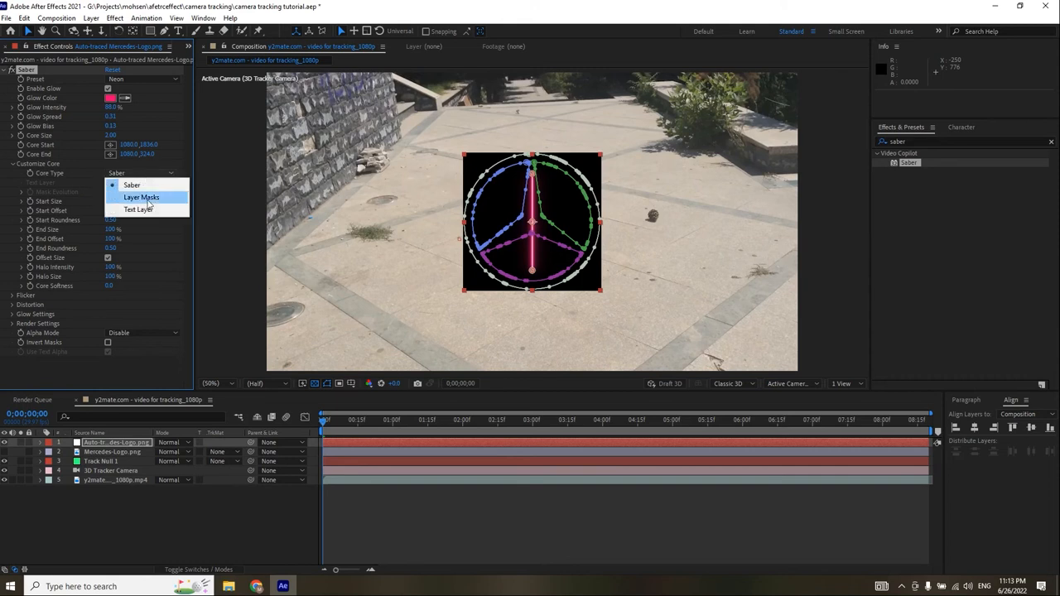
pyautogui.click(155, 202)
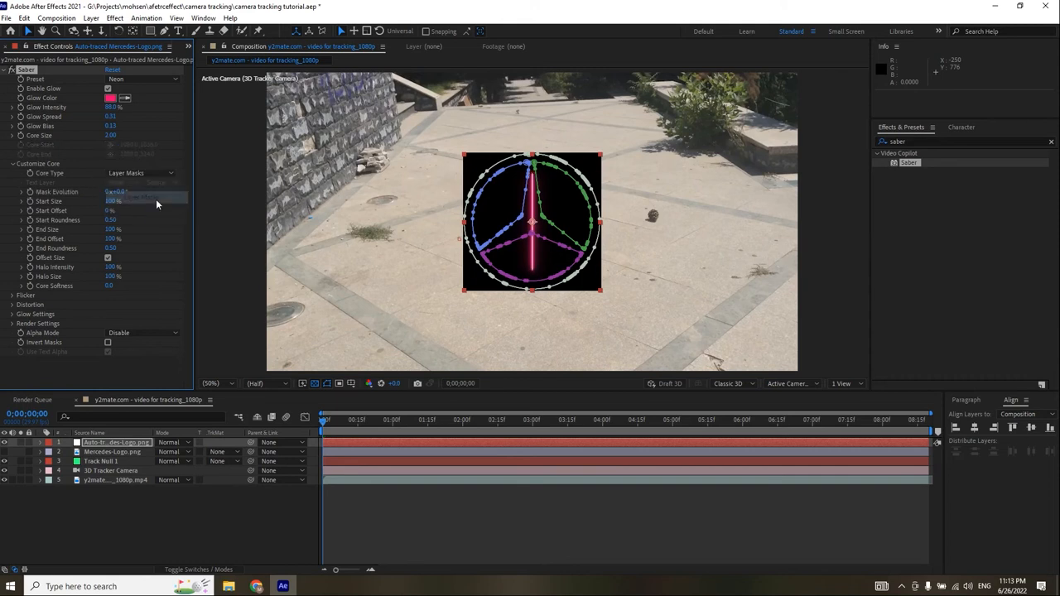
# - Set Saber's Composite Settings to Transparent in the render settings
pyautogui.click(12, 323)
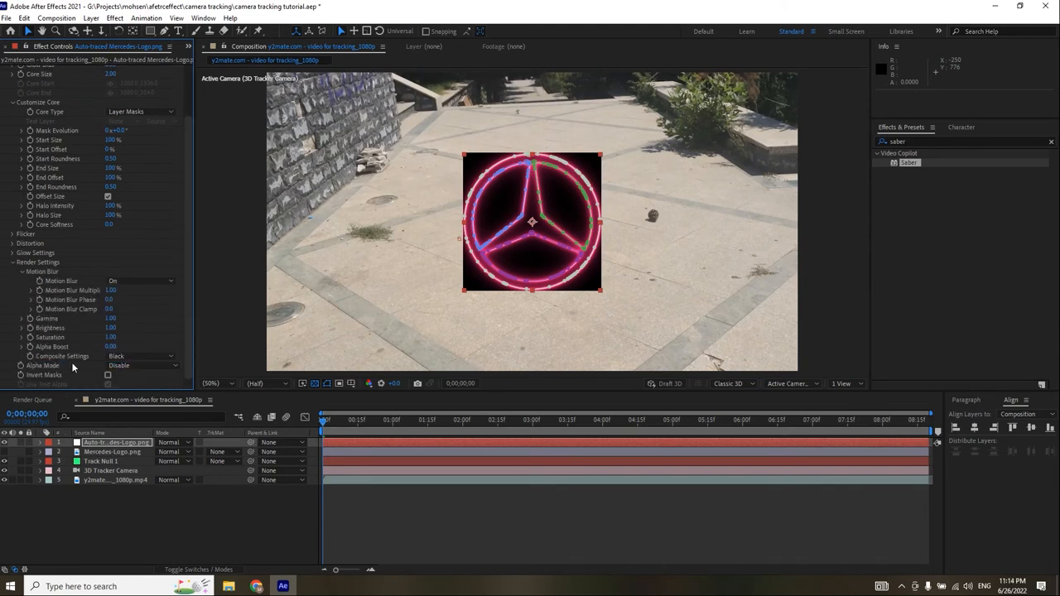
pyautogui.click(154, 357)
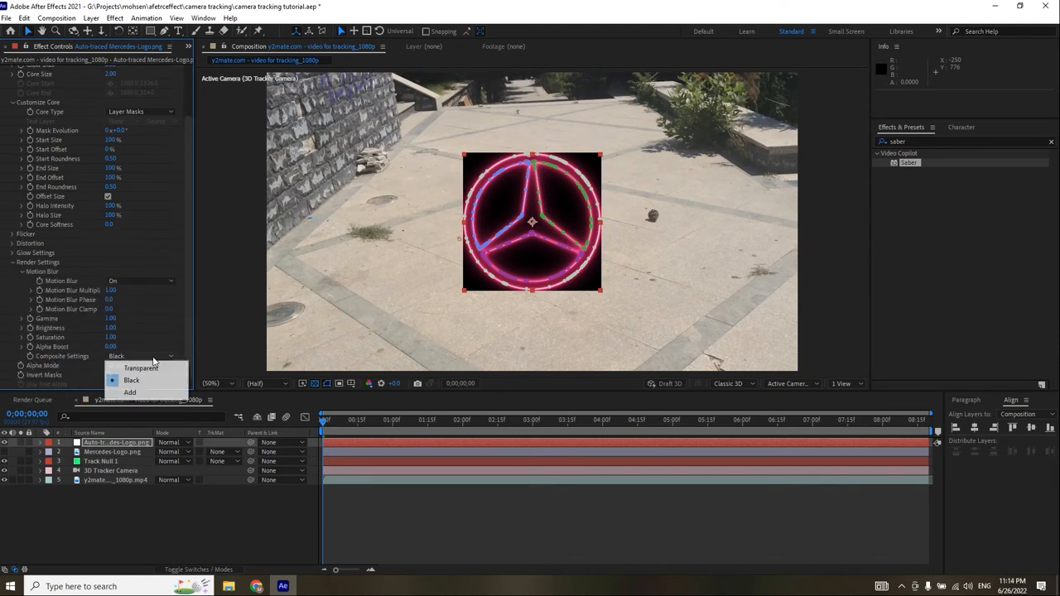
pyautogui.click(154, 370)
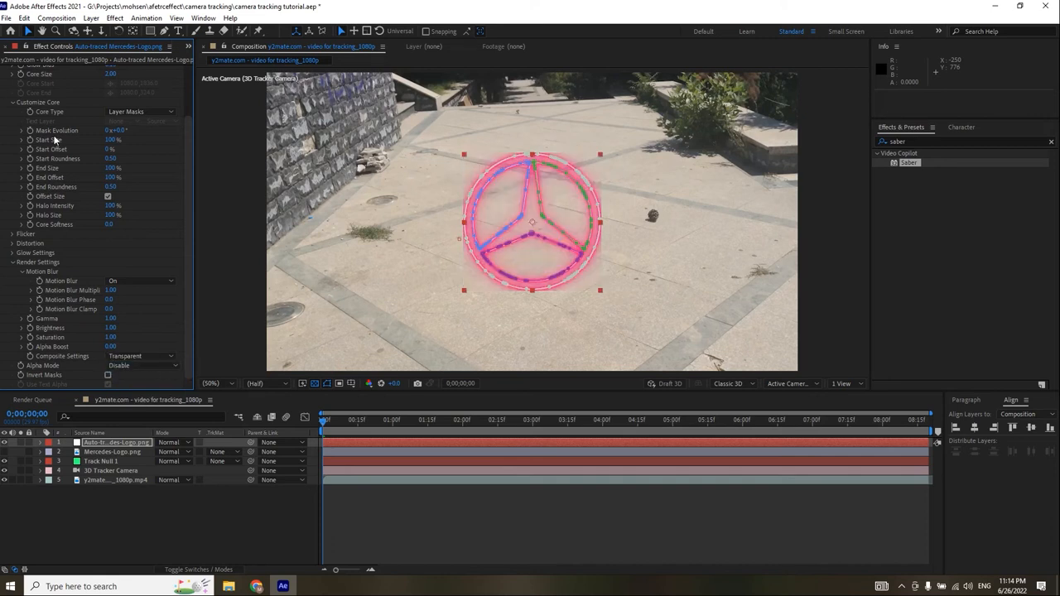
# - Lower Saber's Glow Intensity to 74% and its Glow Spread to 0.07
pyautogui.scroll(3, 77, 148)
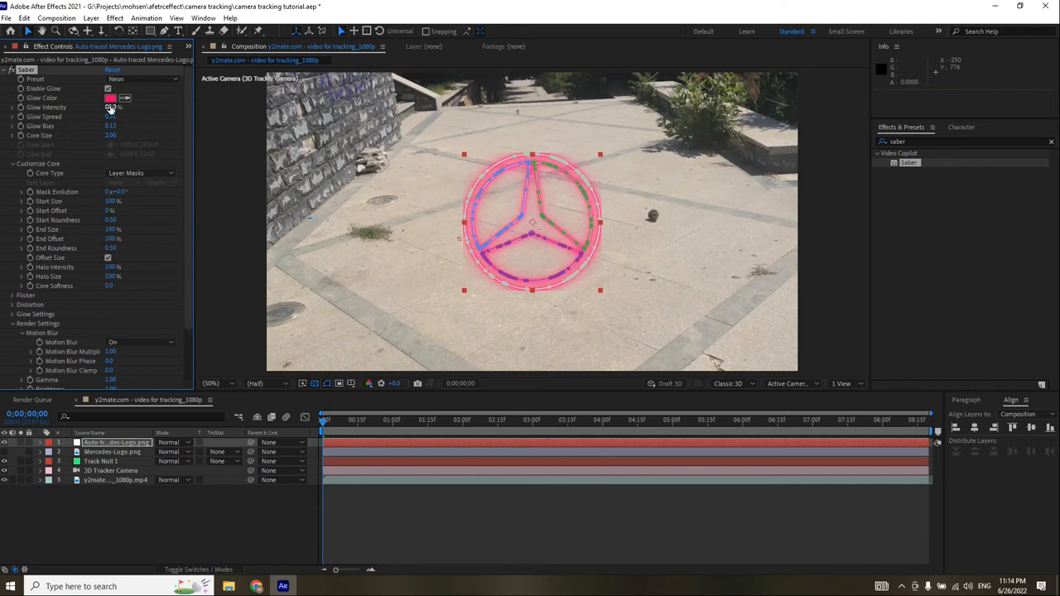
pyautogui.moveTo(110, 107)
pyautogui.mouseDown()
pyautogui.moveTo(88, 112)
pyautogui.moveTo(109, 109)
pyautogui.moveTo(95, 121)
pyautogui.mouseUp()
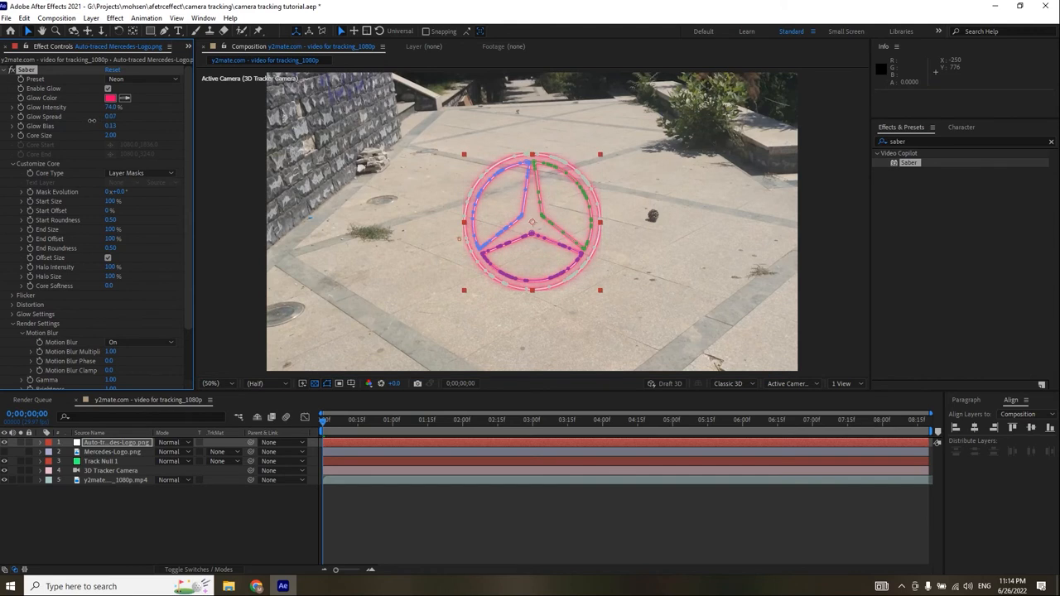
pyautogui.click(124, 520)
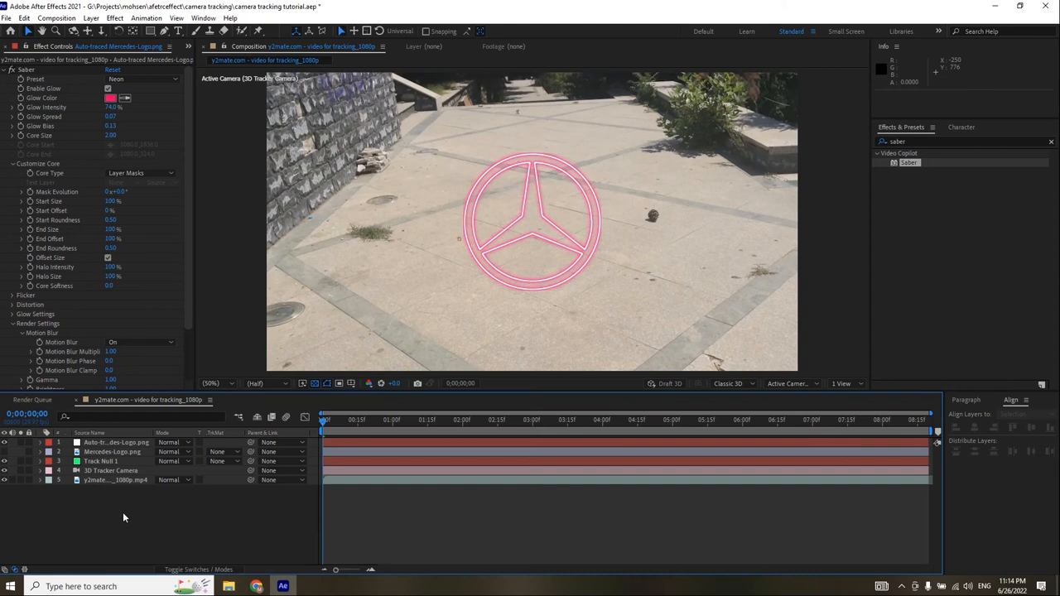
# - At 0;00;00;08, set Saber's End Offset to 0% on the auto-traced logo layer and start keyframing it
pyautogui.click(104, 444)
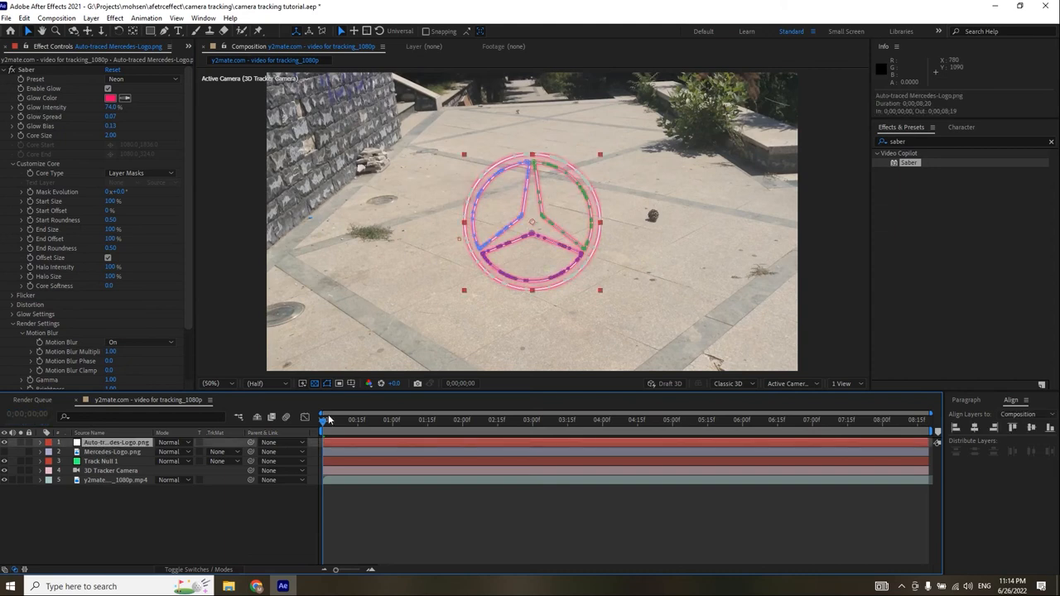
pyautogui.moveTo(328, 420)
pyautogui.mouseDown()
pyautogui.moveTo(310, 432)
pyautogui.moveTo(337, 424)
pyautogui.mouseUp()
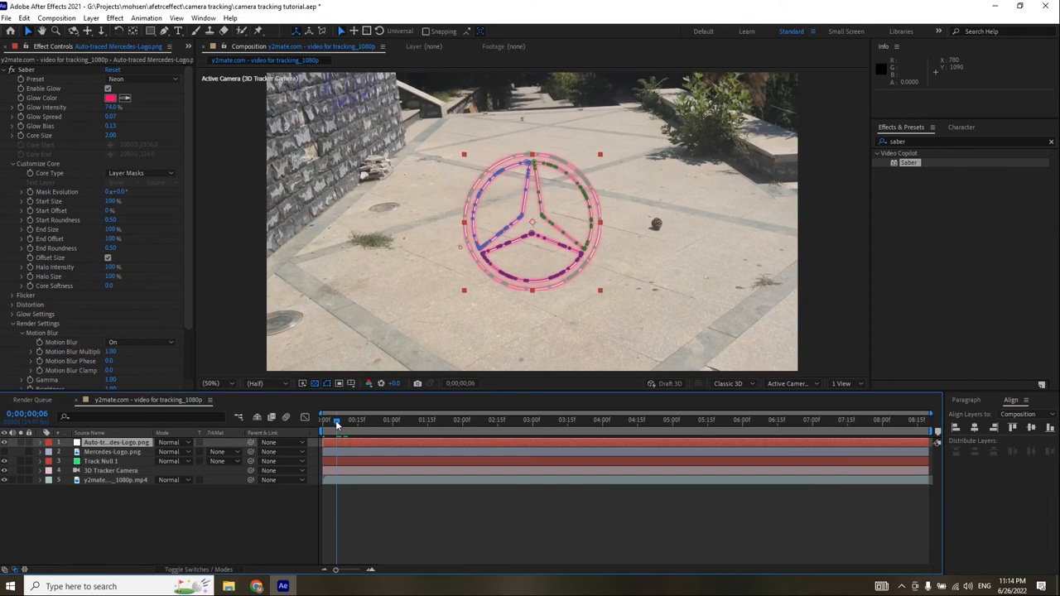
pyautogui.click(343, 442)
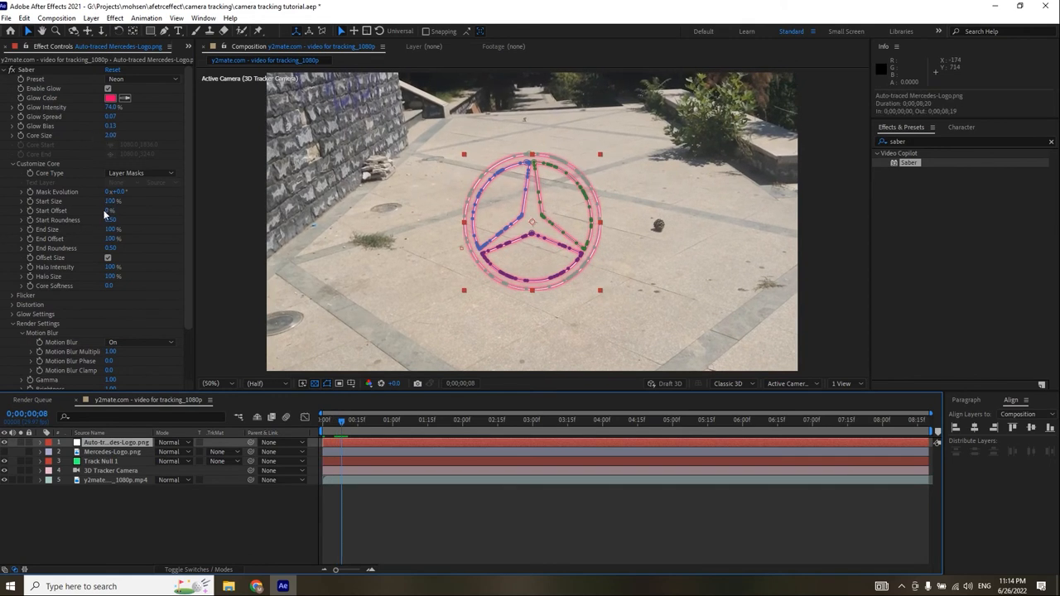
pyautogui.moveTo(108, 210); pyautogui.dragTo(51, 240)
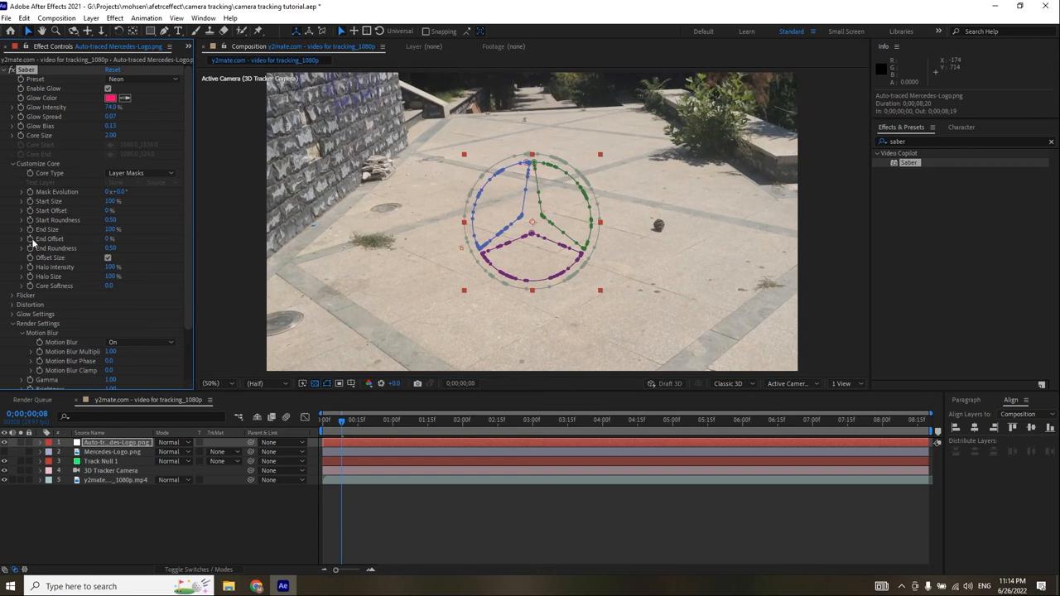
# - Add a second End Offset keyframe of 100% at 0;00;01;15
pyautogui.click(343, 421)
pyautogui.moveTo(344, 421); pyautogui.dragTo(427, 422)
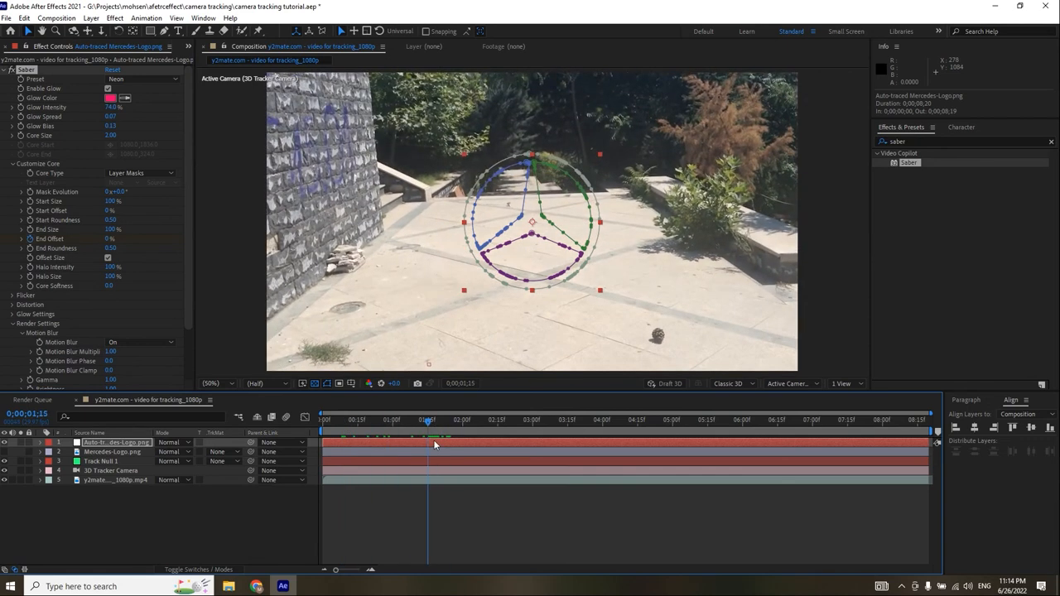
pyautogui.click(108, 239)
pyautogui.press('Return')
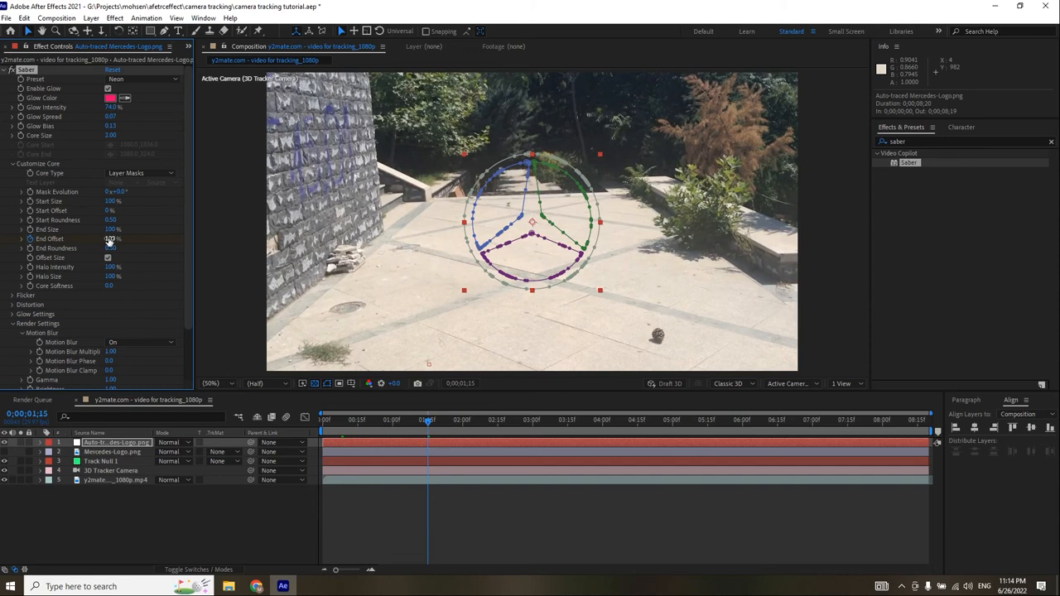
# - Play the composition from its start and scrub through it to check the logo's draw-on animation
pyautogui.click(322, 424)
pyautogui.press('space')
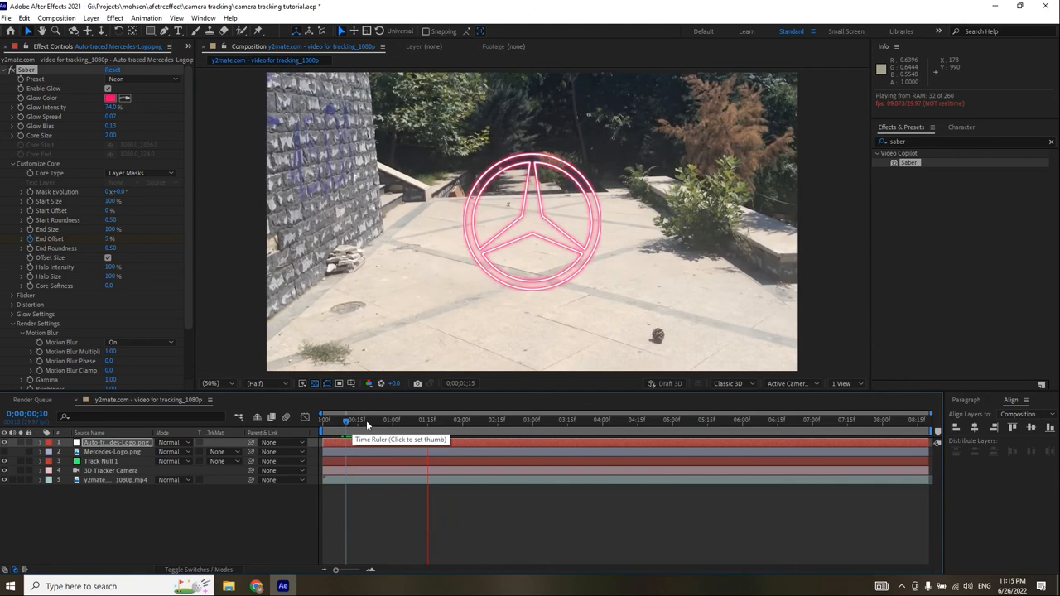
pyautogui.click(409, 419)
pyautogui.moveTo(382, 429); pyautogui.dragTo(363, 428)
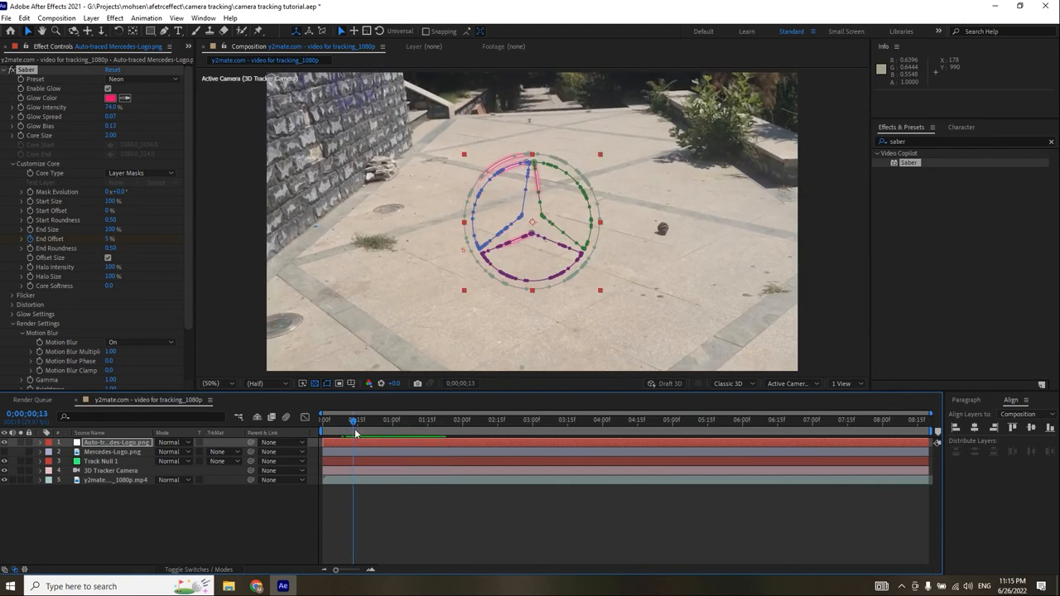
# - Make the auto-traced logo layer a 3D layer
pyautogui.click(117, 445)
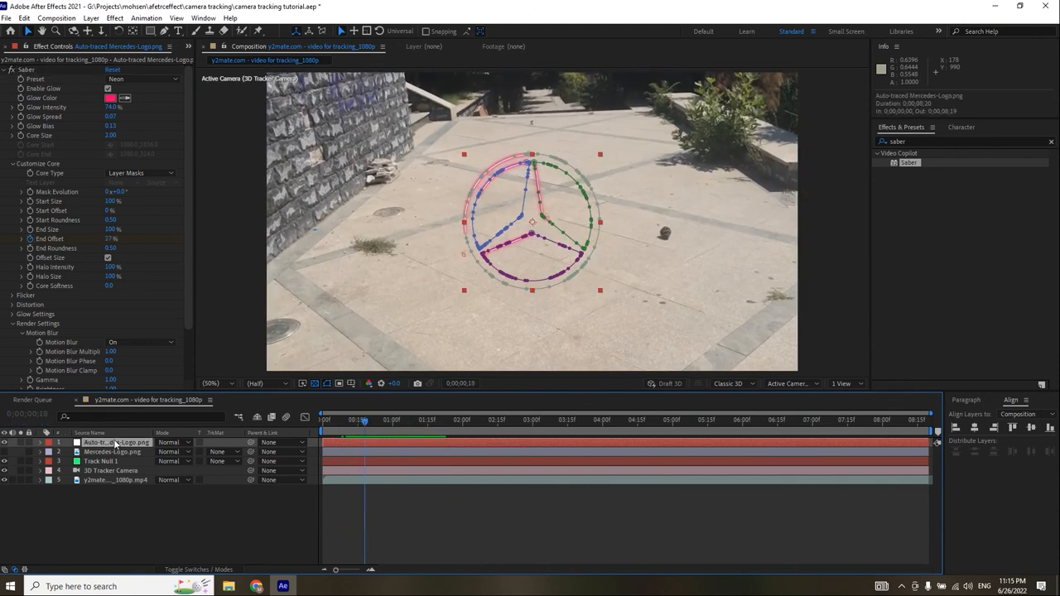
pyautogui.click(6, 570)
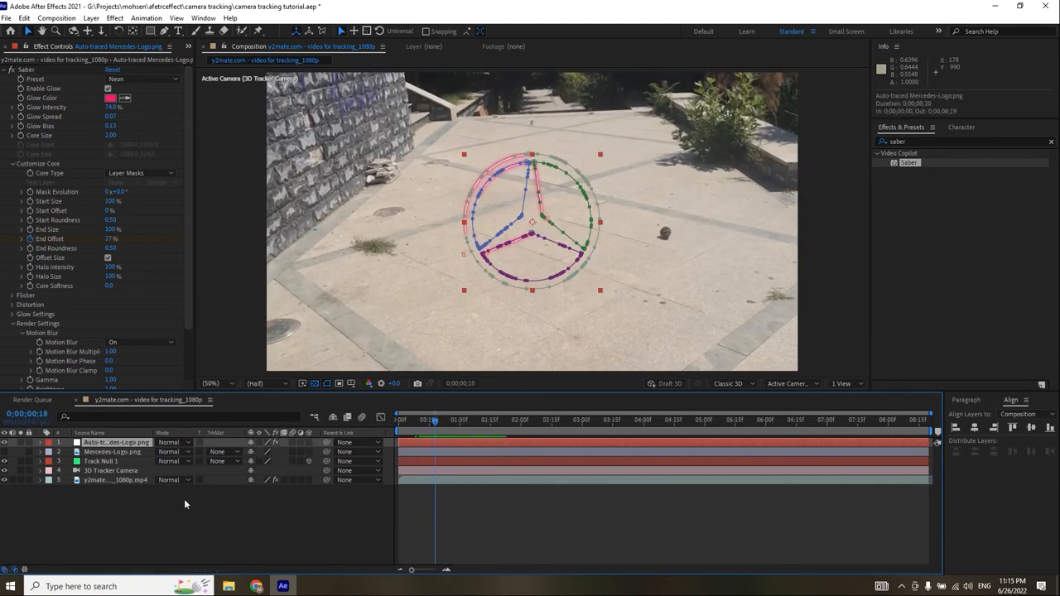
pyautogui.click(311, 440)
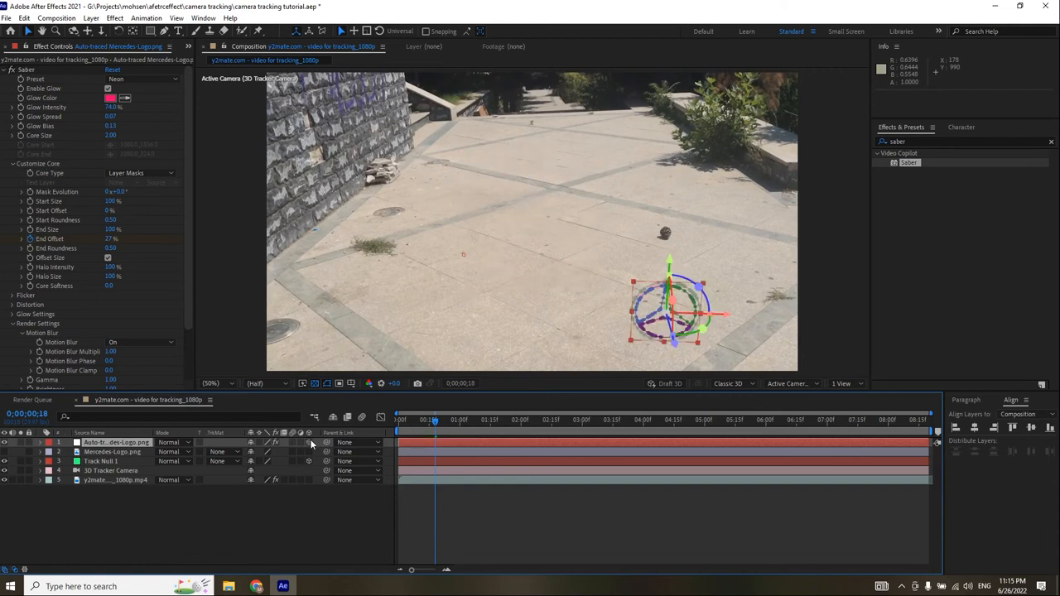
# - Copy the Position of Track Null 1 onto the auto-traced logo layer and check its placement in the footage
pyautogui.click(96, 444)
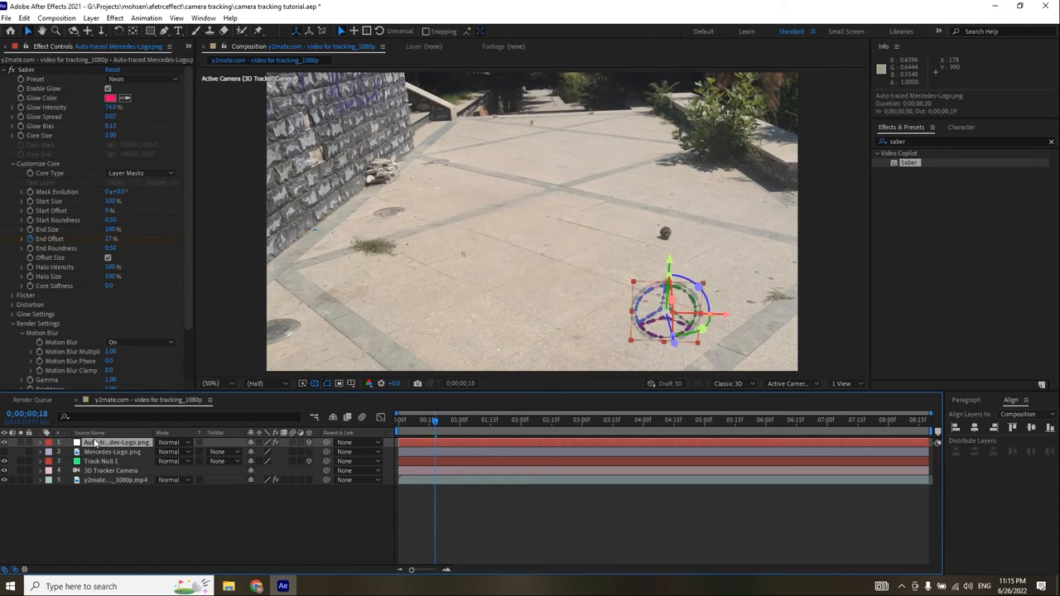
pyautogui.press('p')
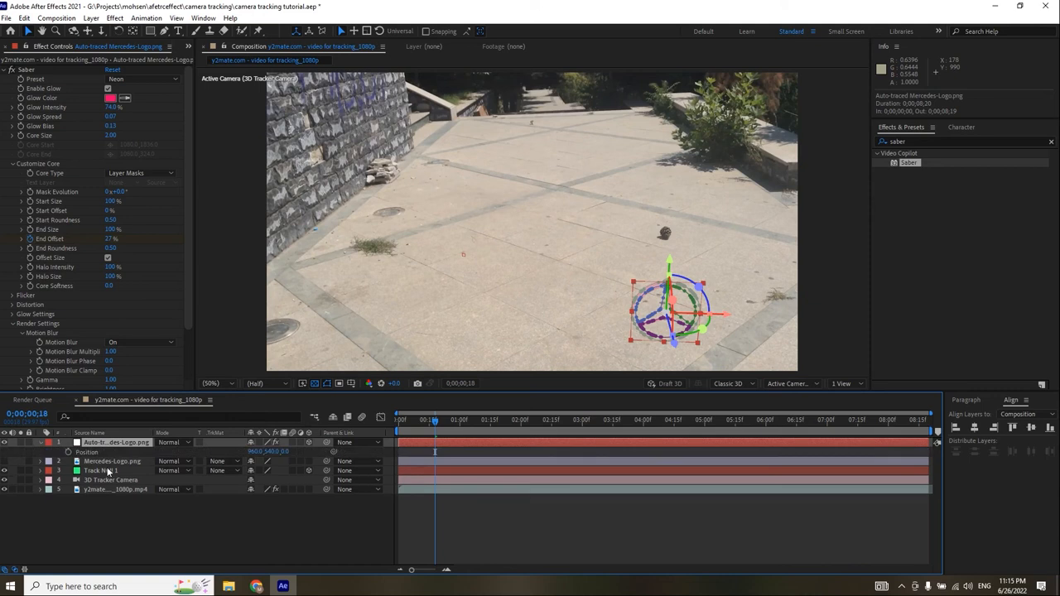
pyautogui.click(108, 472)
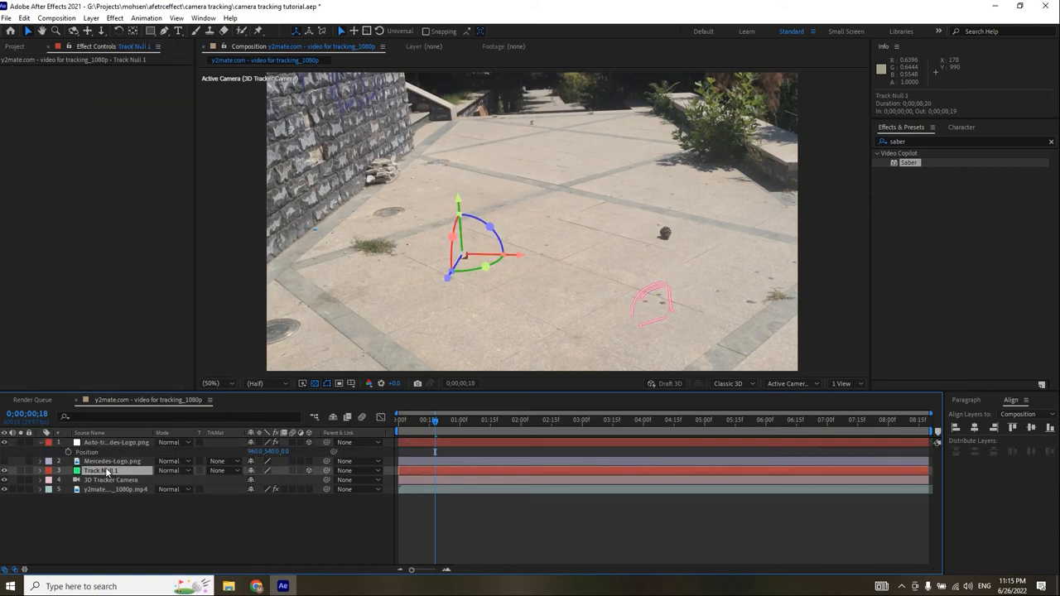
pyautogui.press('p')
pyautogui.click(92, 483)
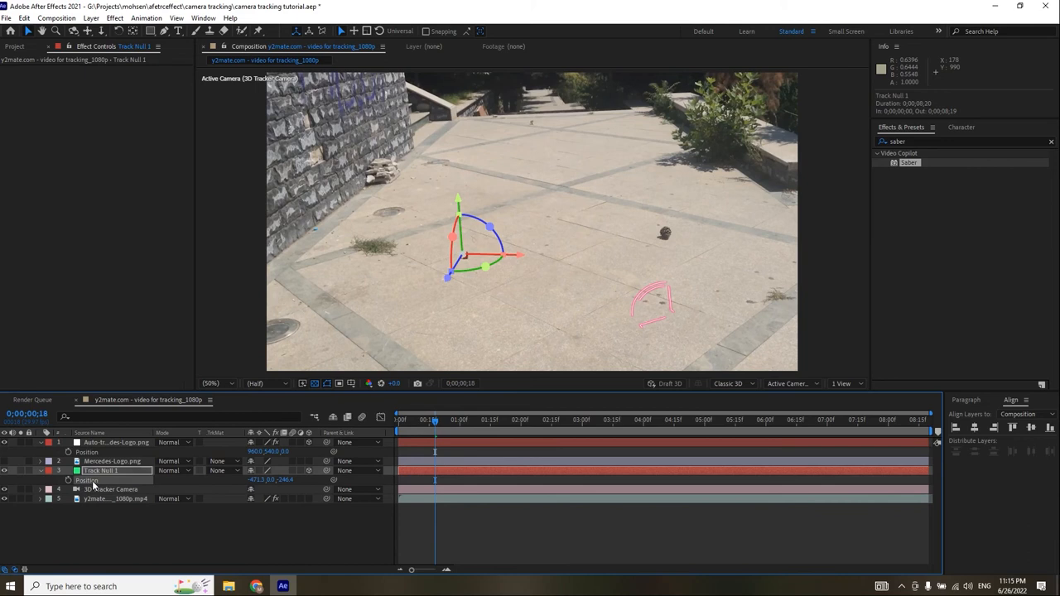
pyautogui.click(89, 454)
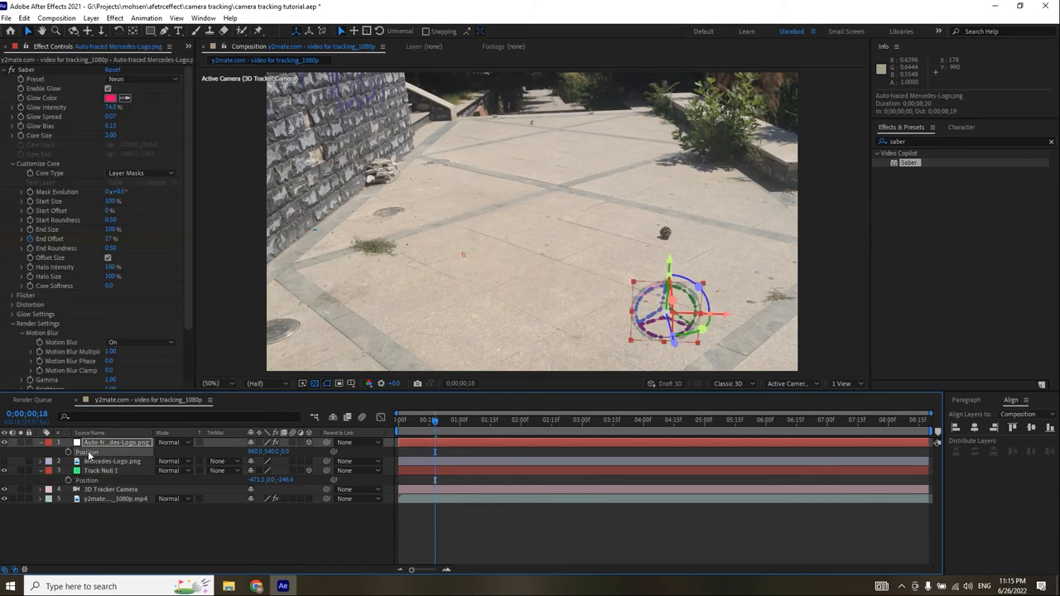
pyautogui.hotkey('ctrl', 'v')
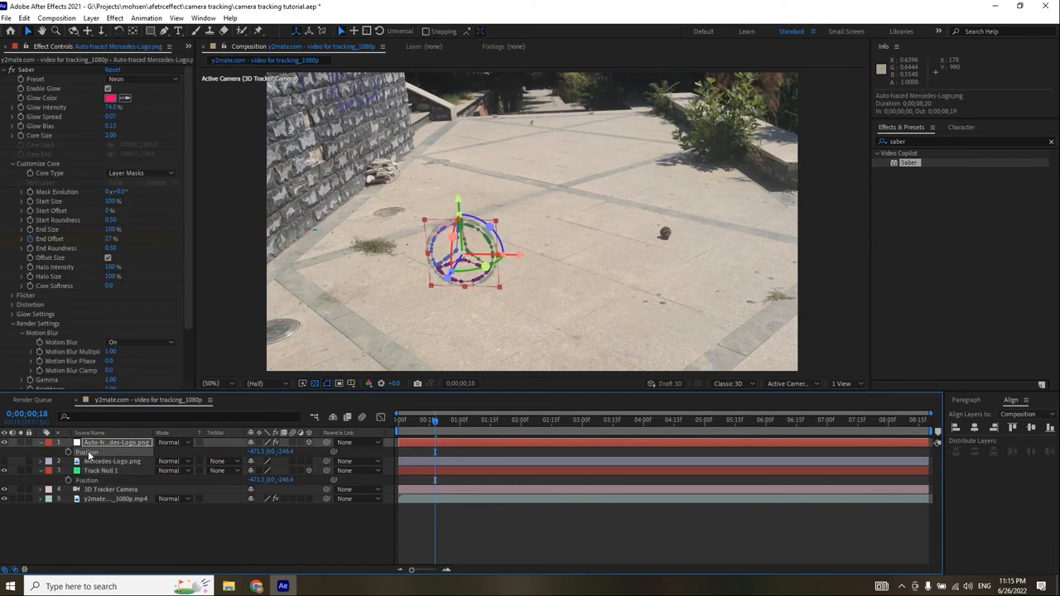
pyautogui.moveTo(439, 420)
pyautogui.mouseDown()
pyautogui.moveTo(466, 420)
pyautogui.moveTo(422, 420)
pyautogui.mouseUp()
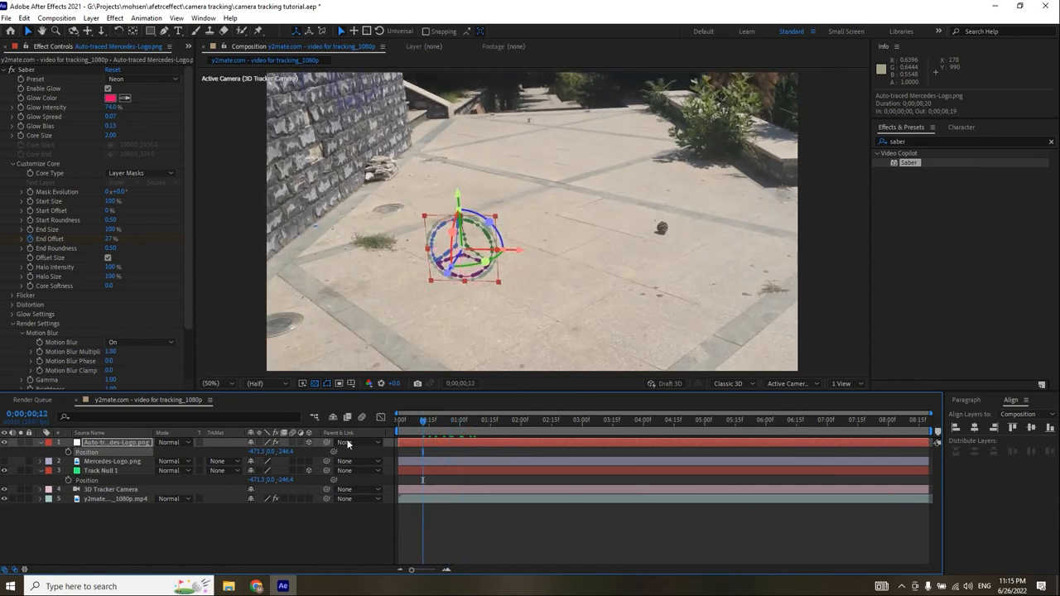
# - Lay the auto-traced logo flat on the pavement by setting X Rotation to -86° and Y Rotation to -8°
pyautogui.click(129, 519)
pyautogui.click(119, 443)
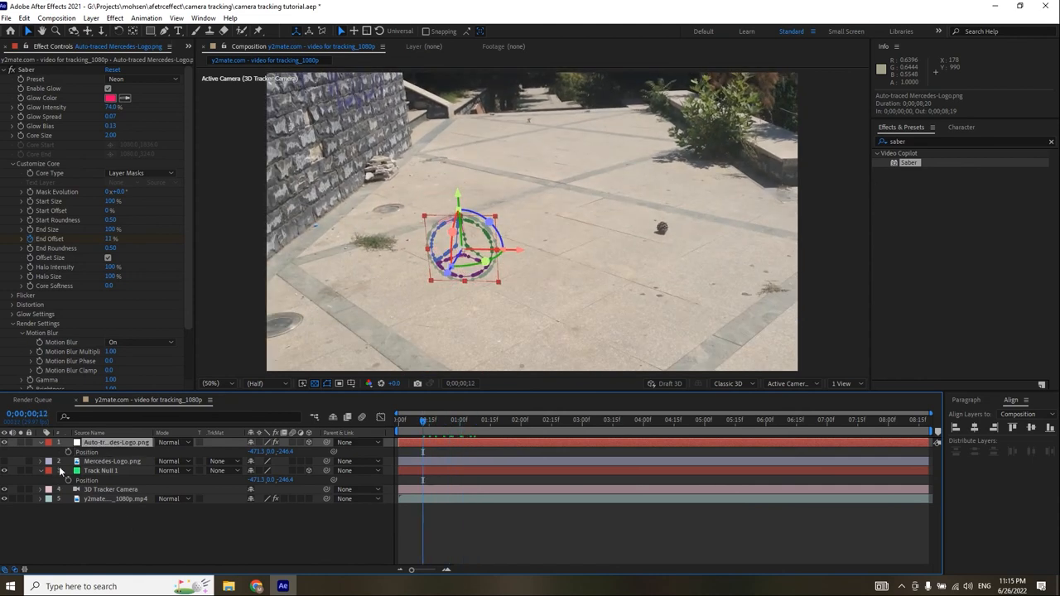
pyautogui.press('r')
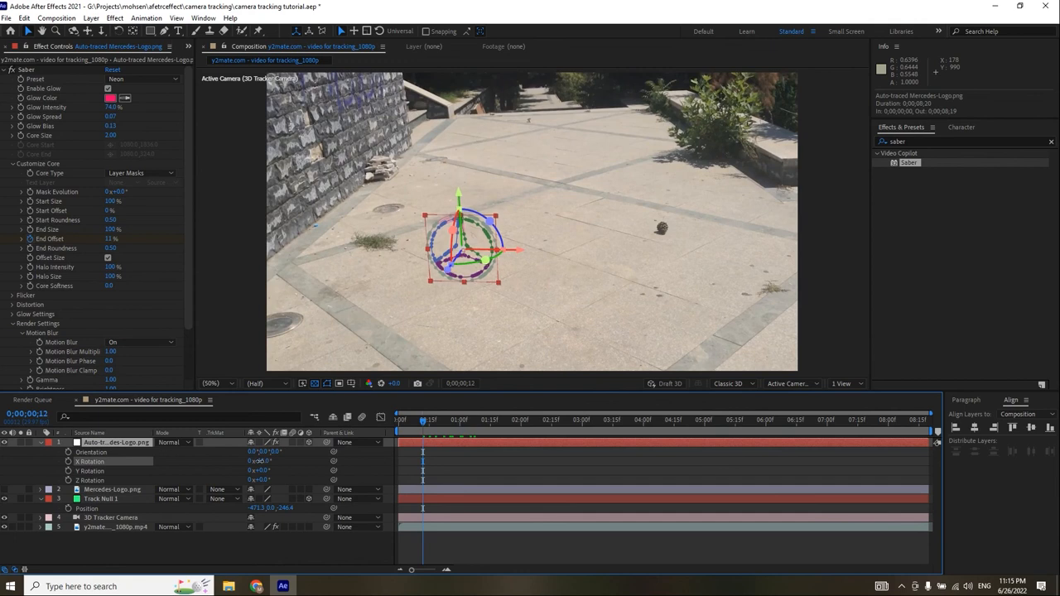
pyautogui.moveTo(259, 460)
pyautogui.mouseDown()
pyautogui.moveTo(211, 452)
pyautogui.moveTo(255, 470)
pyautogui.mouseUp()
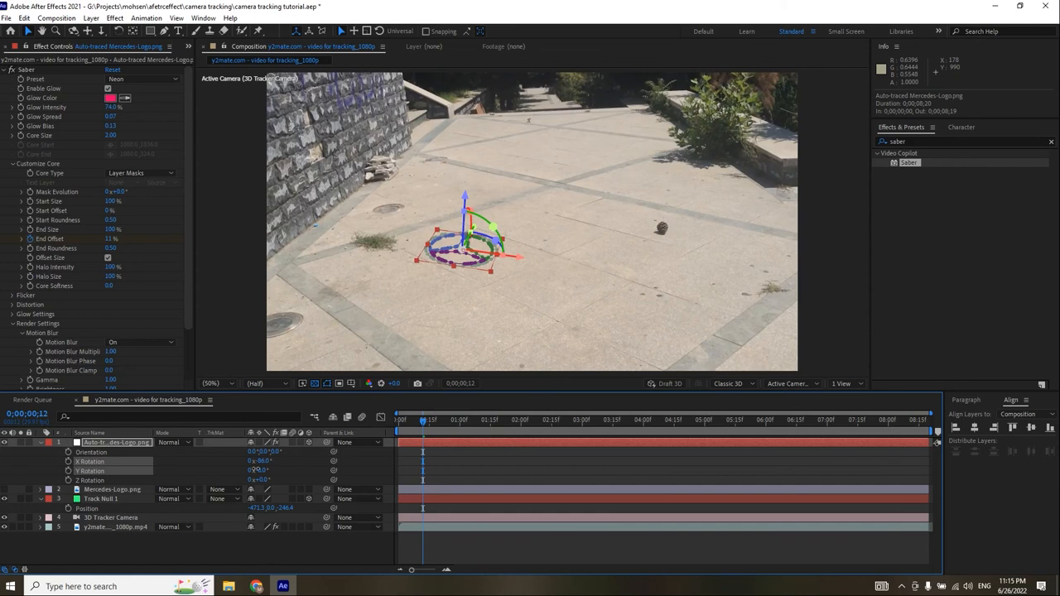
# - Play the composition from near its start and scrub back to check how the rotated logo sits on the pavement
pyautogui.moveTo(427, 421); pyautogui.dragTo(404, 432)
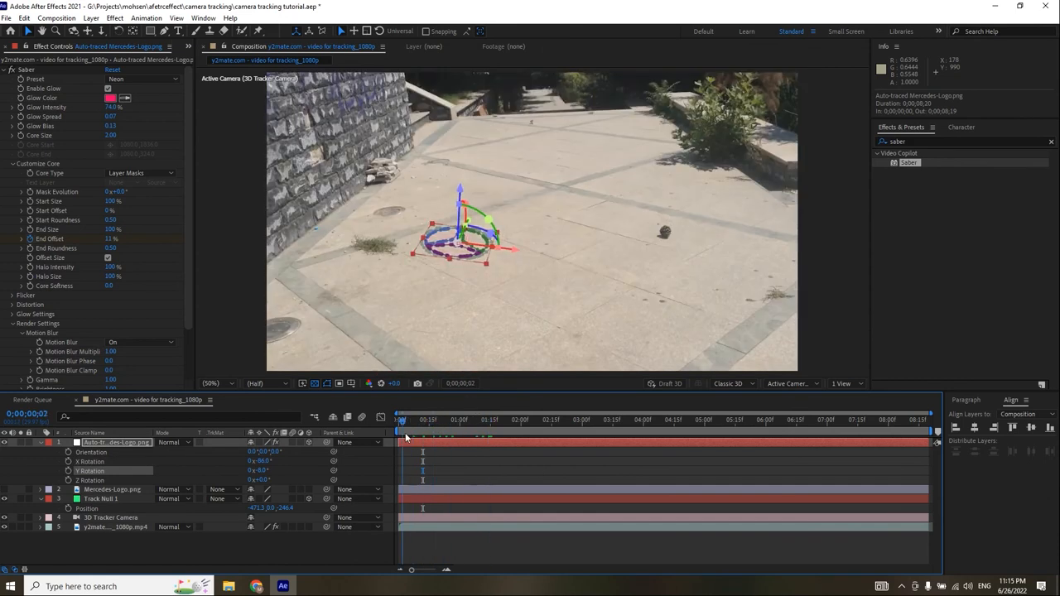
pyautogui.press('space')
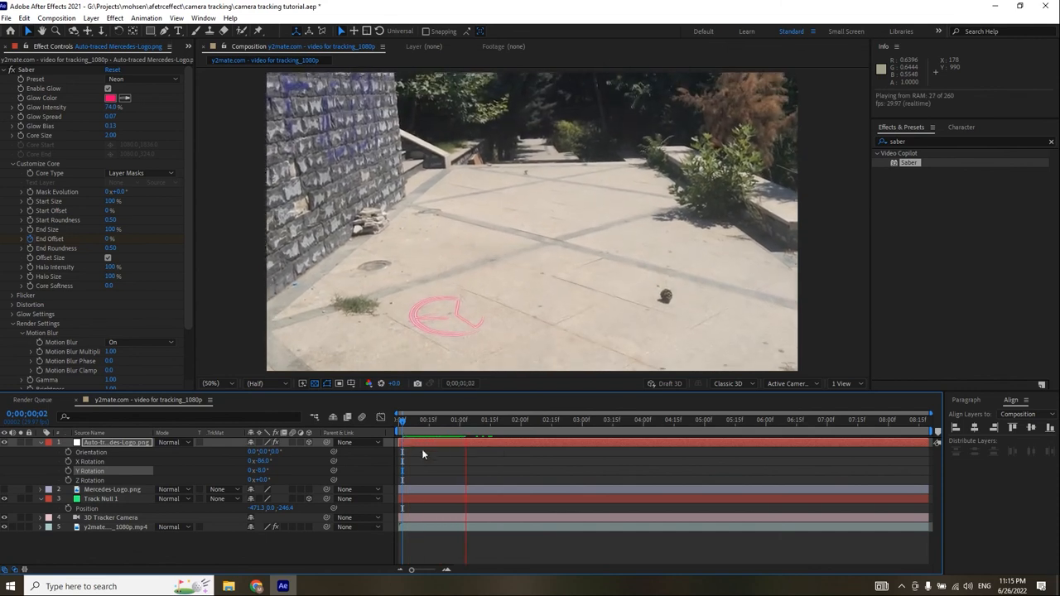
pyautogui.press('space')
pyautogui.moveTo(465, 421); pyautogui.dragTo(435, 433)
pyautogui.click(439, 443)
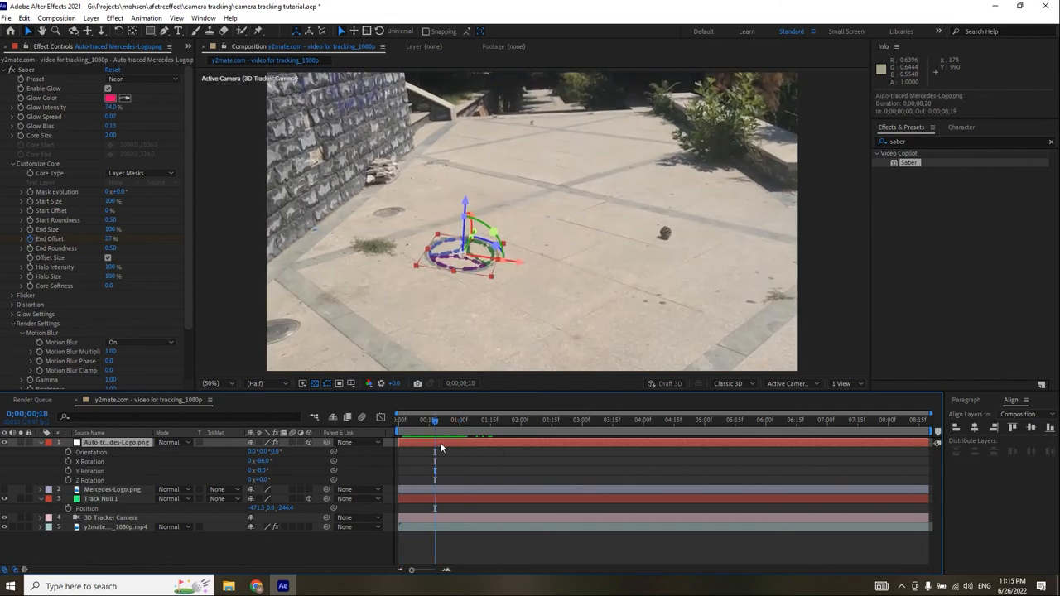
# - Create a null from the footage's 3D Camera Tracker point where the dark paving bands cross beyond the logo
pyautogui.press('u')
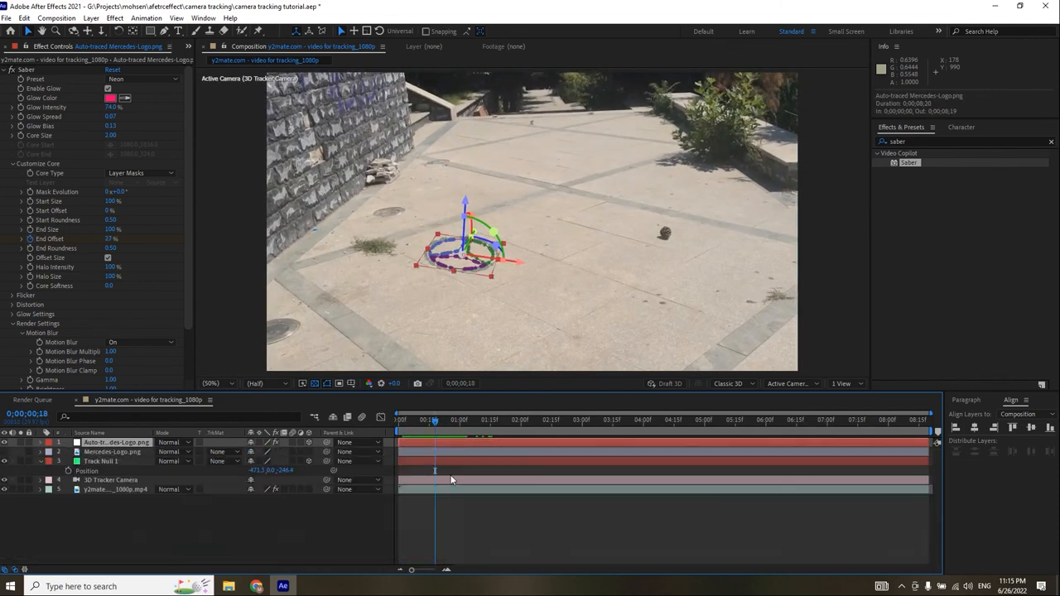
pyautogui.press('u')
pyautogui.click(43, 443)
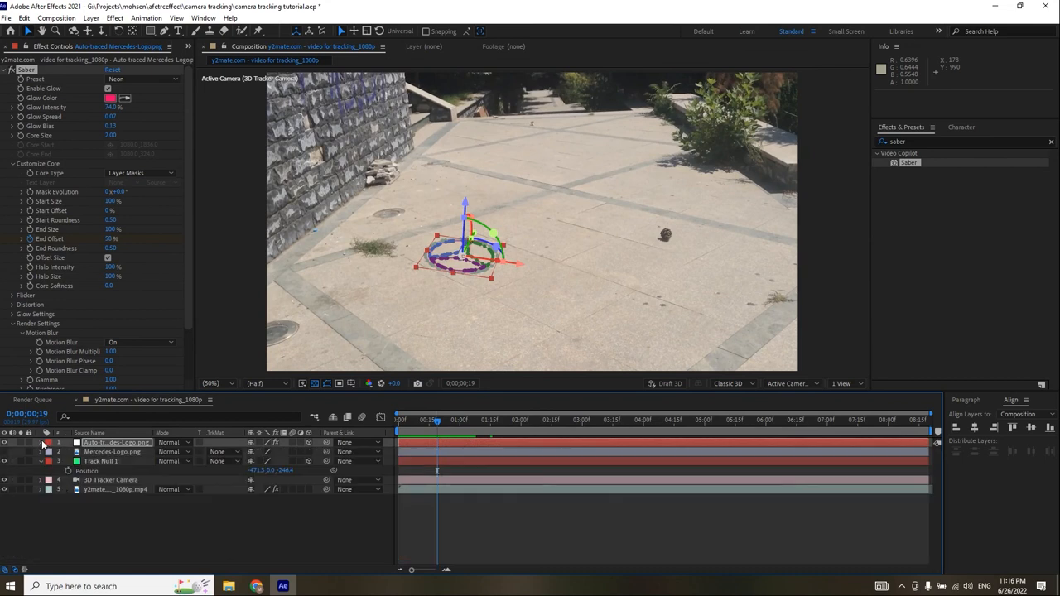
pyautogui.click(104, 490)
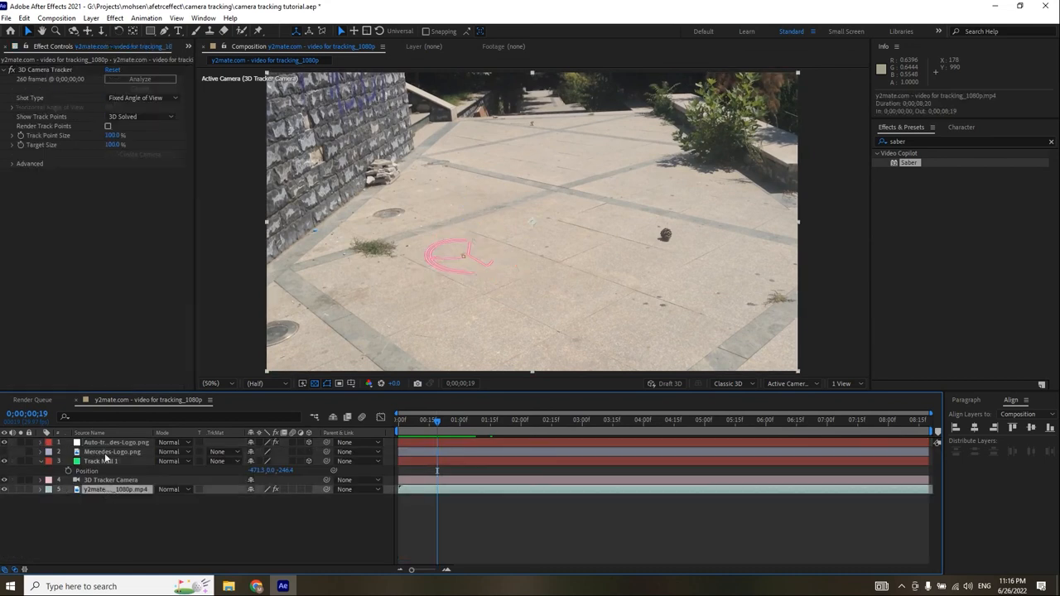
pyautogui.click(62, 71)
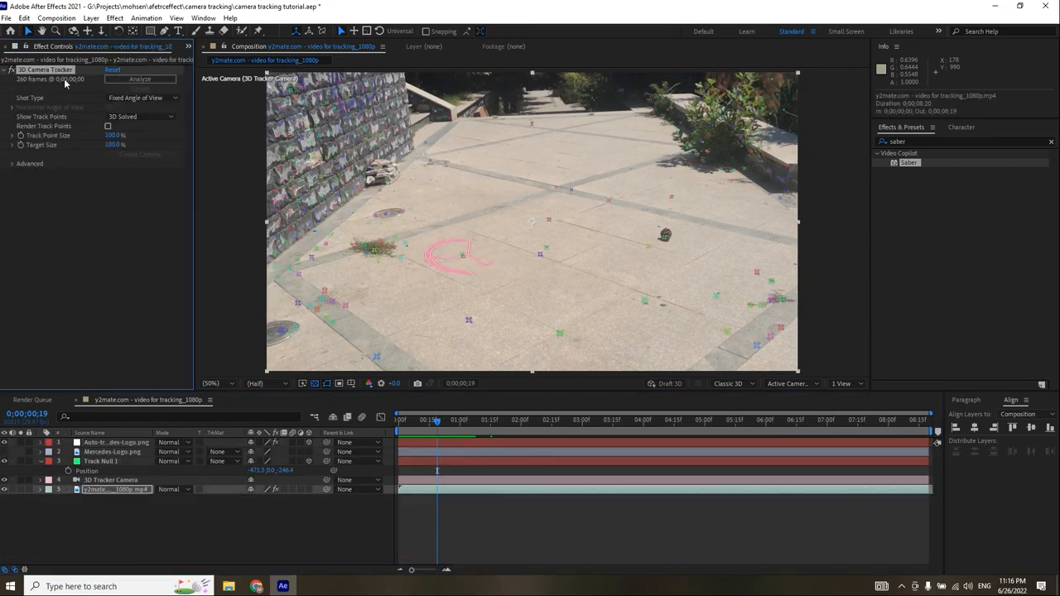
pyautogui.click(556, 189)
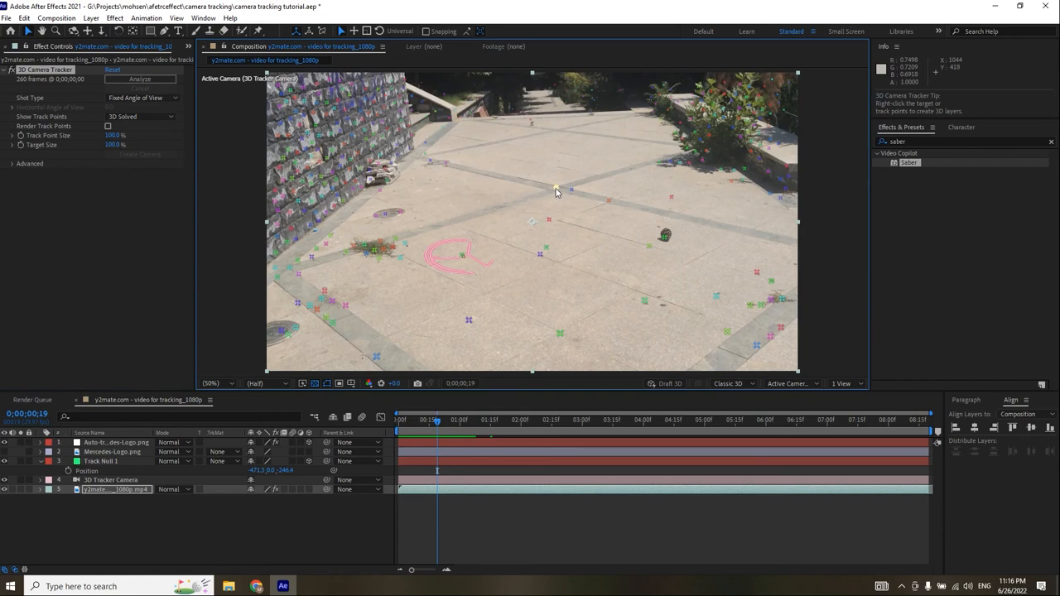
pyautogui.rightClick(556, 191)
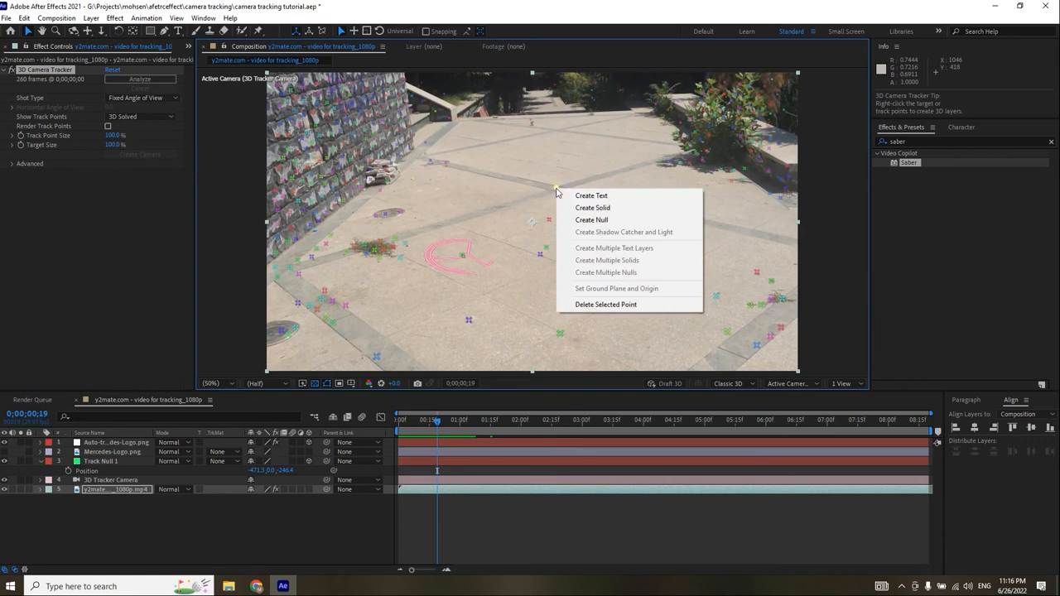
pyautogui.click(610, 220)
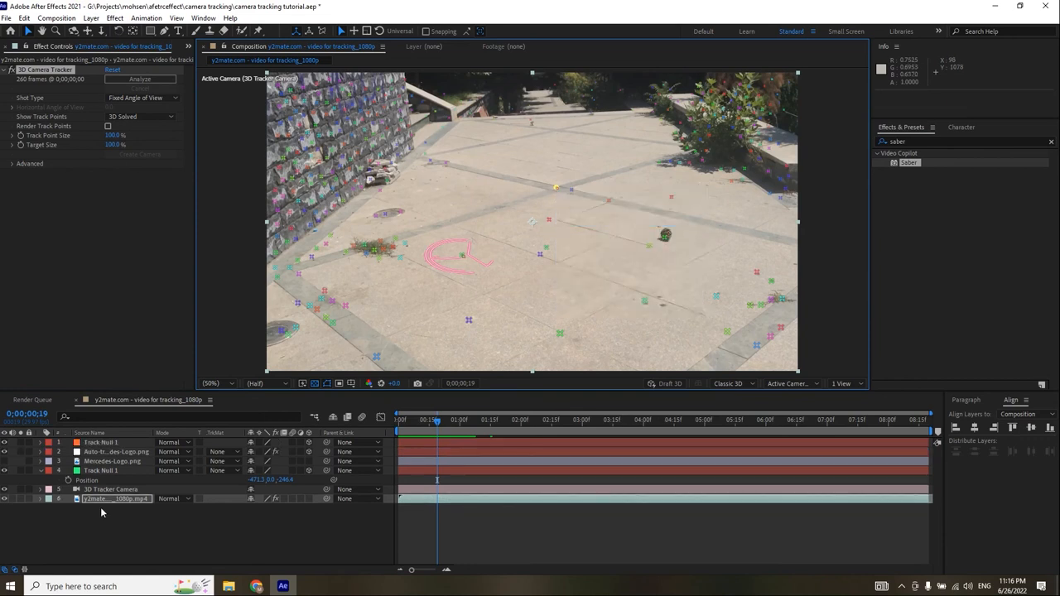
# - Copy the new null's Position onto the auto-traced logo layer so the logo moves to the crossing of the paving bands
pyautogui.click(103, 443)
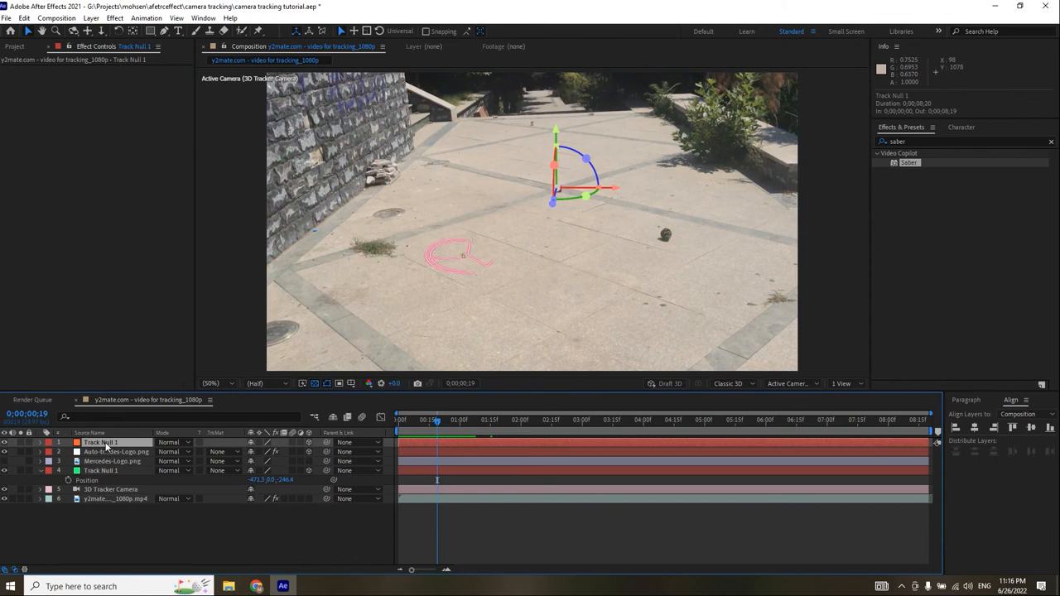
pyautogui.press('p')
pyautogui.press('Return')
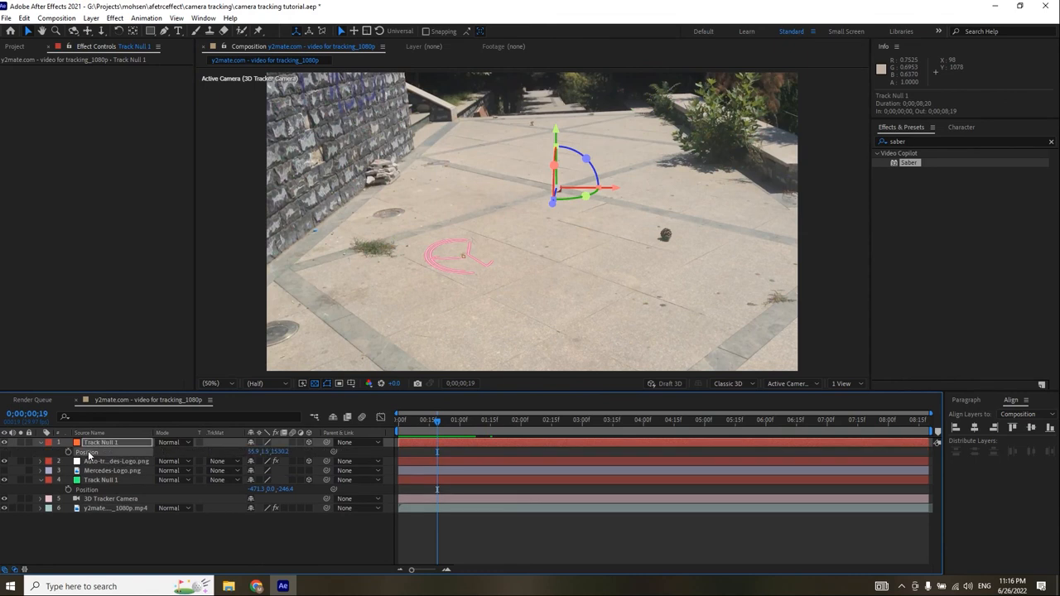
pyautogui.click(93, 461)
pyautogui.press('p')
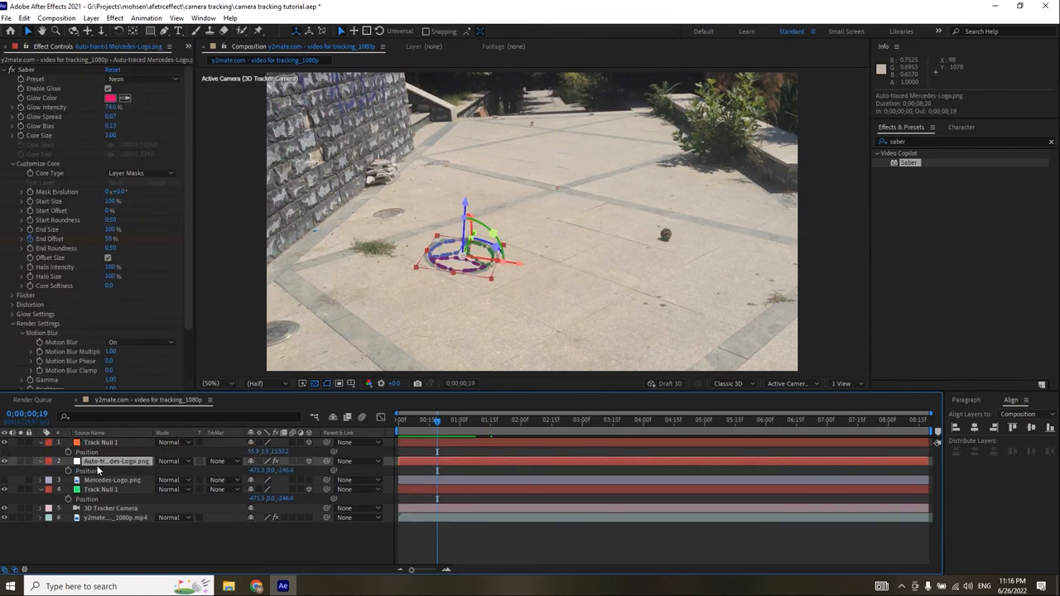
pyautogui.press('Return')
pyautogui.hotkey('ctrl', 'v')
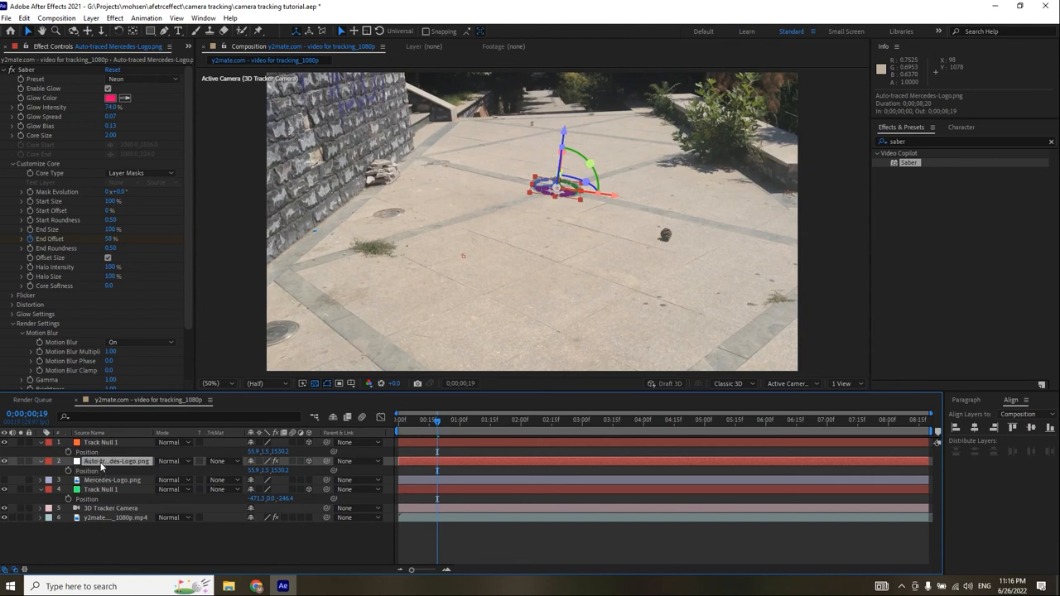
# - Set the auto-traced logo's X Rotation to -87° and Y Rotation to -4°, and enlarge it to 43% scale
pyautogui.press('r')
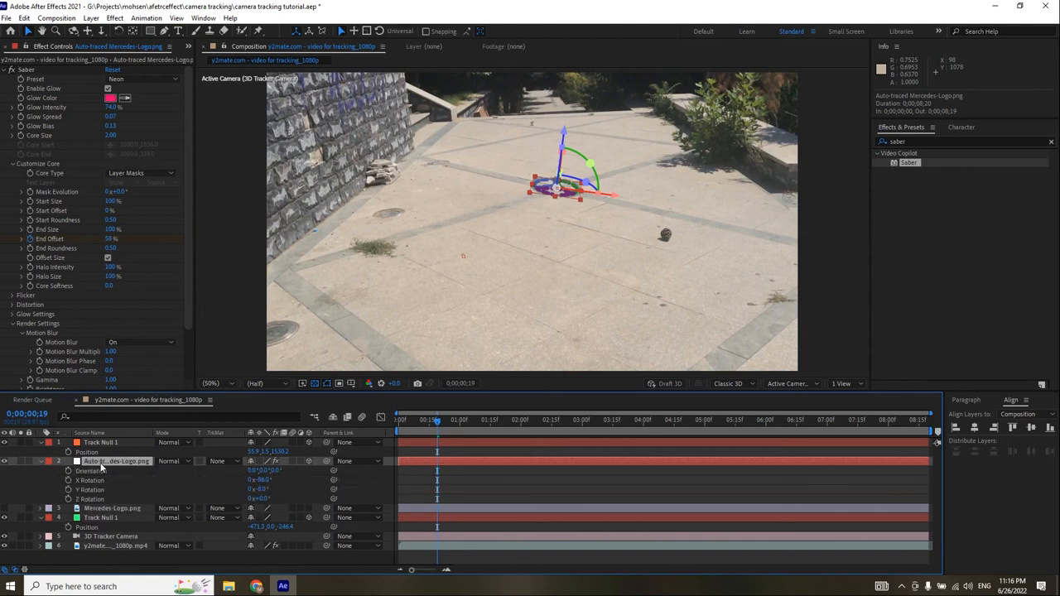
pyautogui.click(258, 479)
pyautogui.write('90')
pyautogui.press('Return')
pyautogui.moveTo(257, 480); pyautogui.dragTo(266, 488)
pyautogui.moveTo(582, 202); pyautogui.dragTo(605, 210)
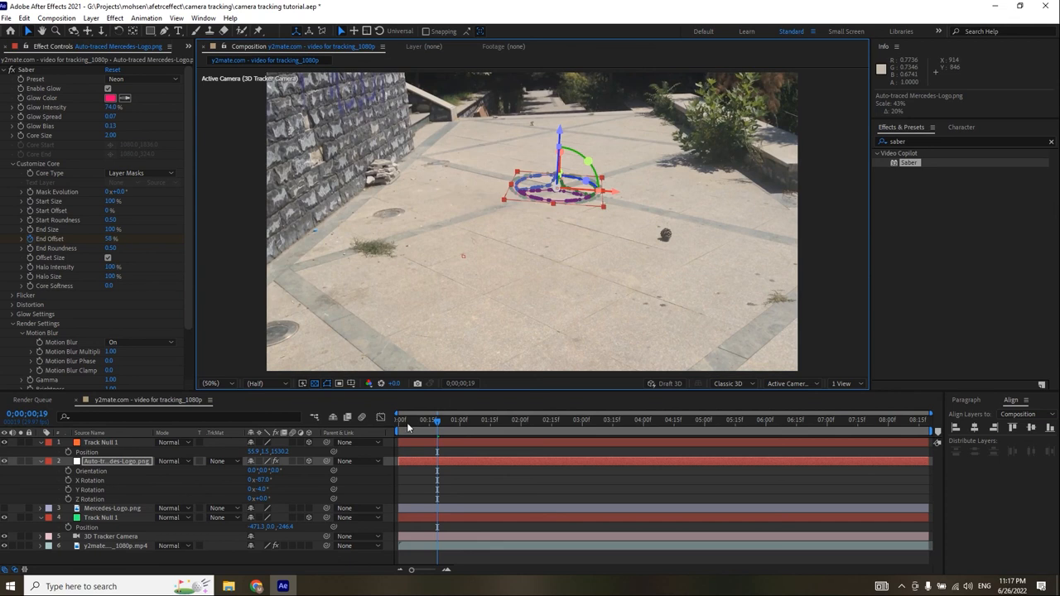
# - Play the composition from the start to check the logo's tilt, and set its Y Rotation to -2°
pyautogui.click(398, 424)
pyautogui.click(430, 481)
pyautogui.press('space')
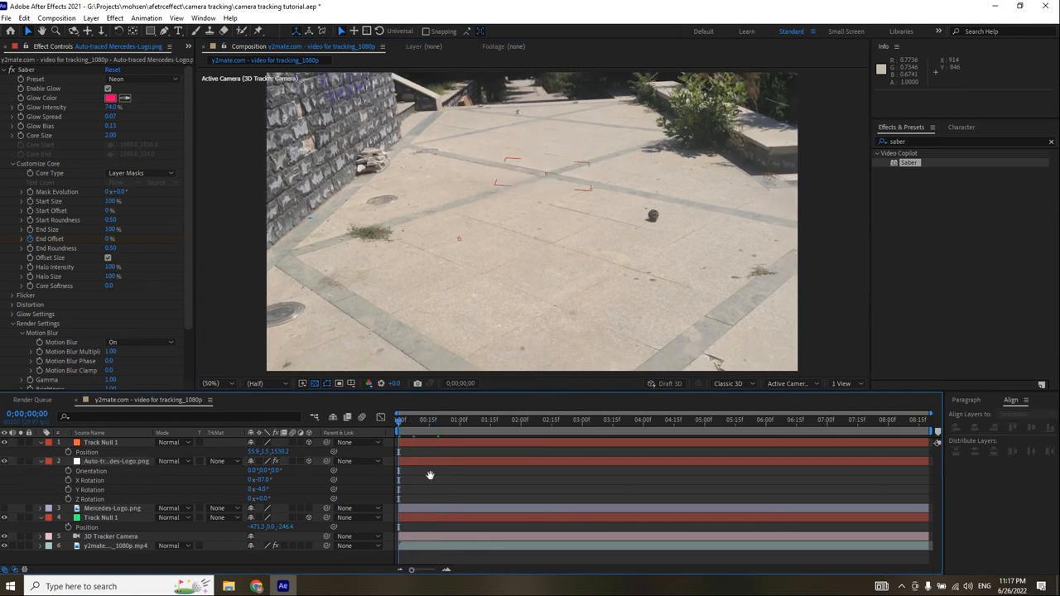
pyautogui.press('space')
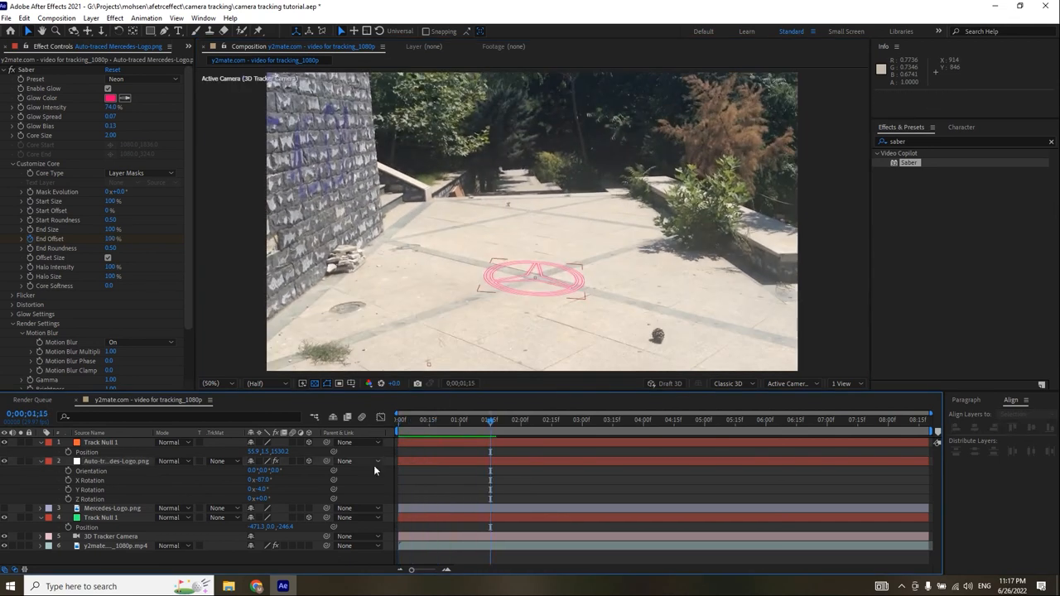
pyautogui.click(262, 490)
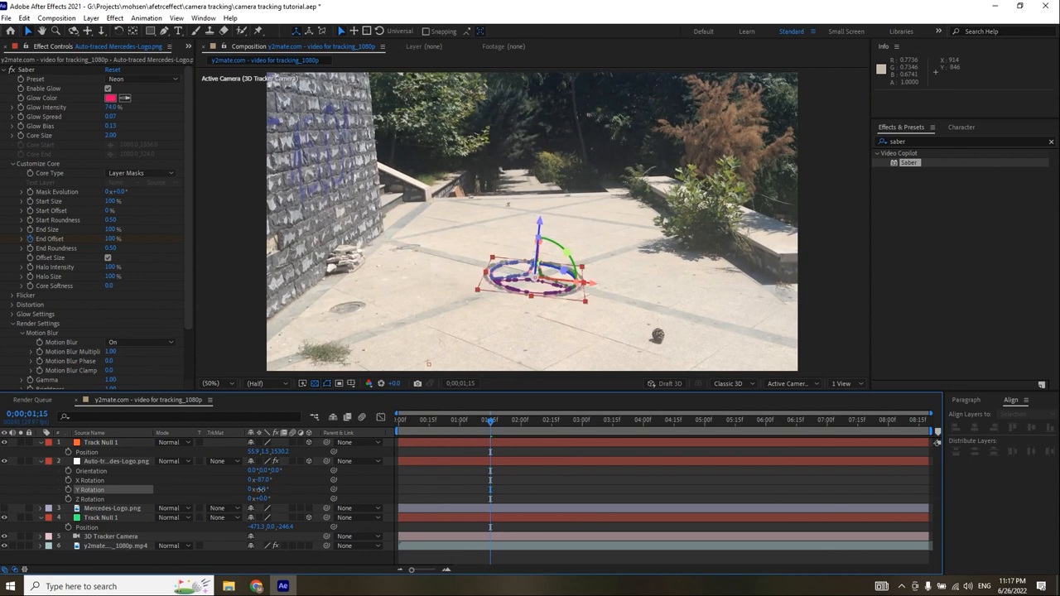
pyautogui.moveTo(262, 489); pyautogui.dragTo(261, 489)
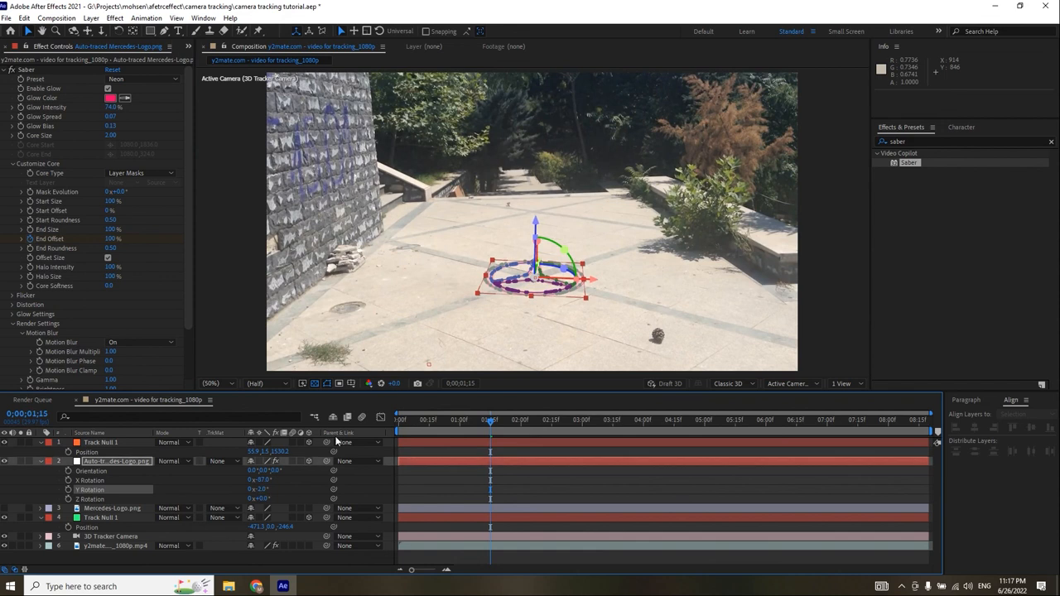
# - Replay the opening of the composition to check how the adjusted logo sticks to the pavement
pyautogui.moveTo(415, 430); pyautogui.dragTo(378, 429)
pyautogui.press('space')
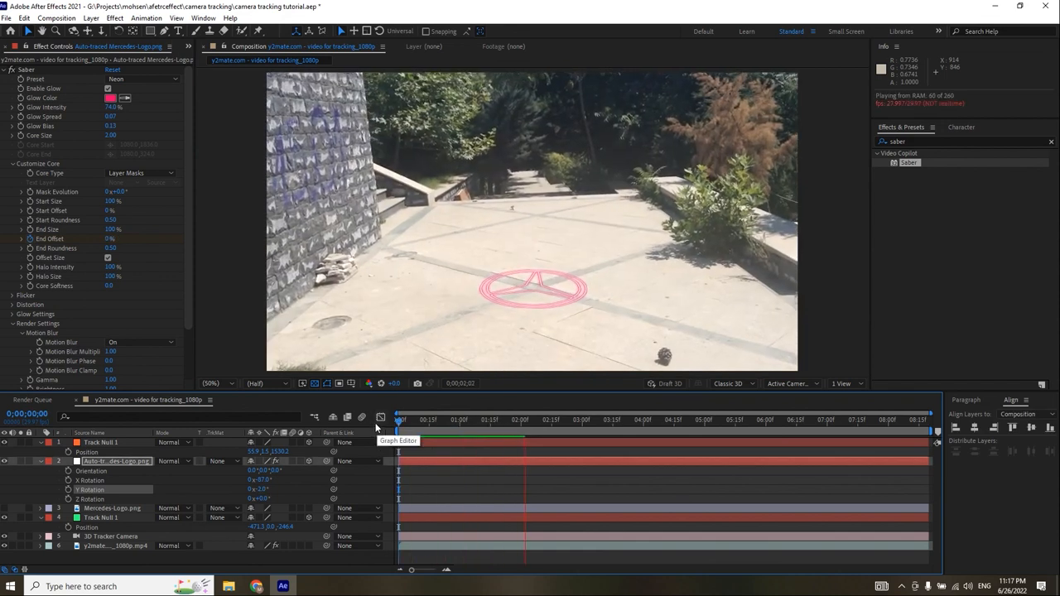
pyautogui.click(407, 424)
pyautogui.press('space')
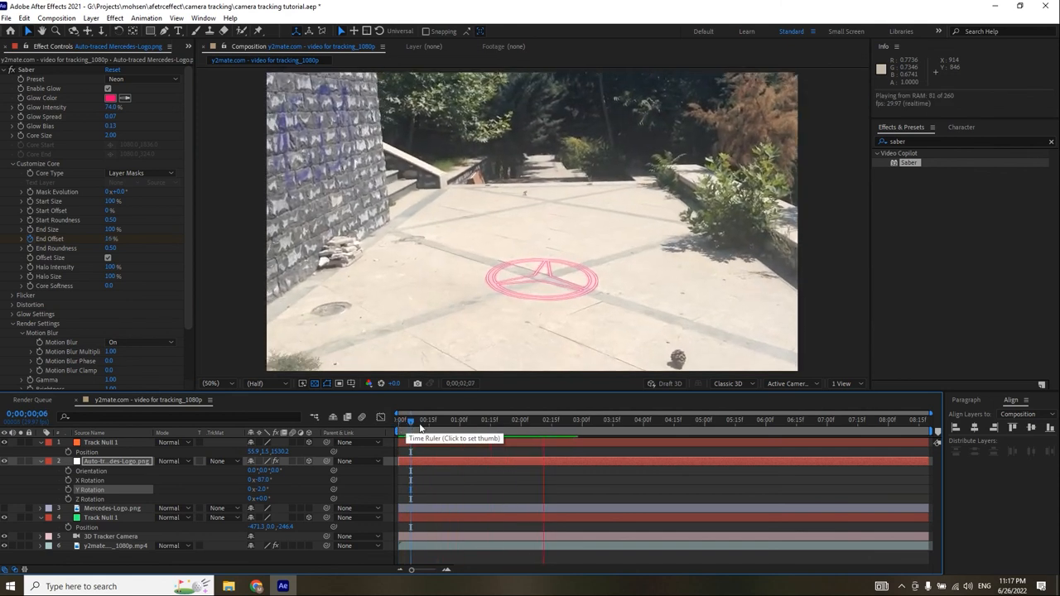
pyautogui.click(443, 422)
pyautogui.click(414, 425)
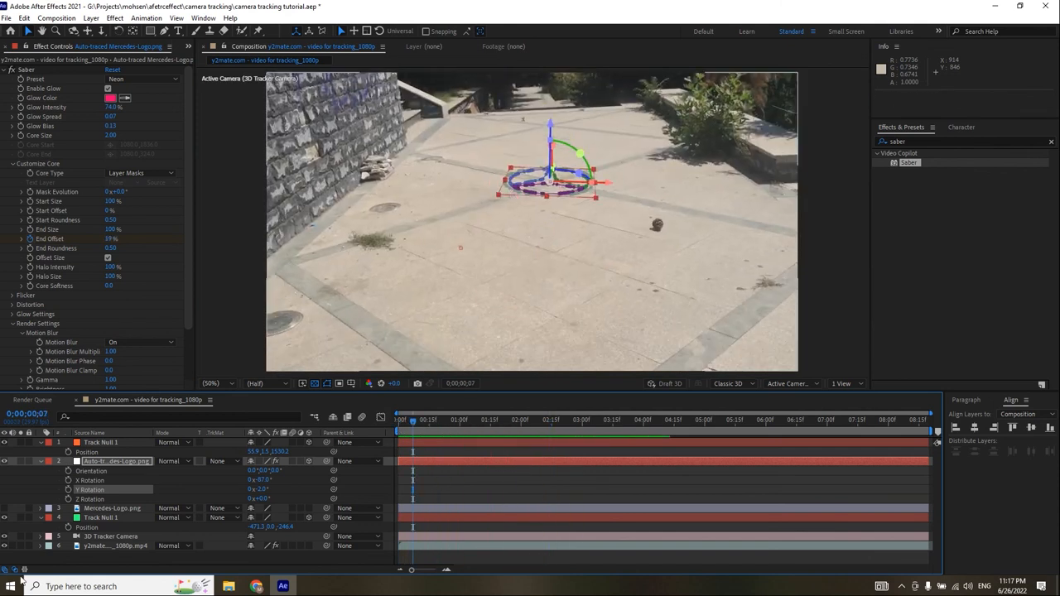
# - Find the Lumetri Color effect and apply it to the video footage layer
pyautogui.click(916, 143)
pyautogui.write('lumetr')
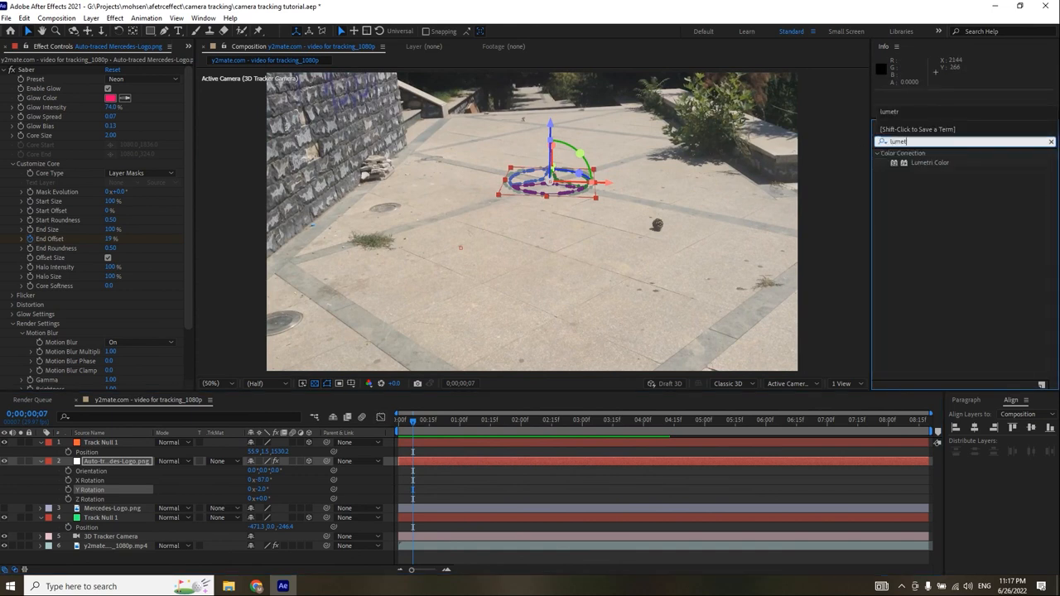
pyautogui.moveTo(917, 162); pyautogui.dragTo(414, 545)
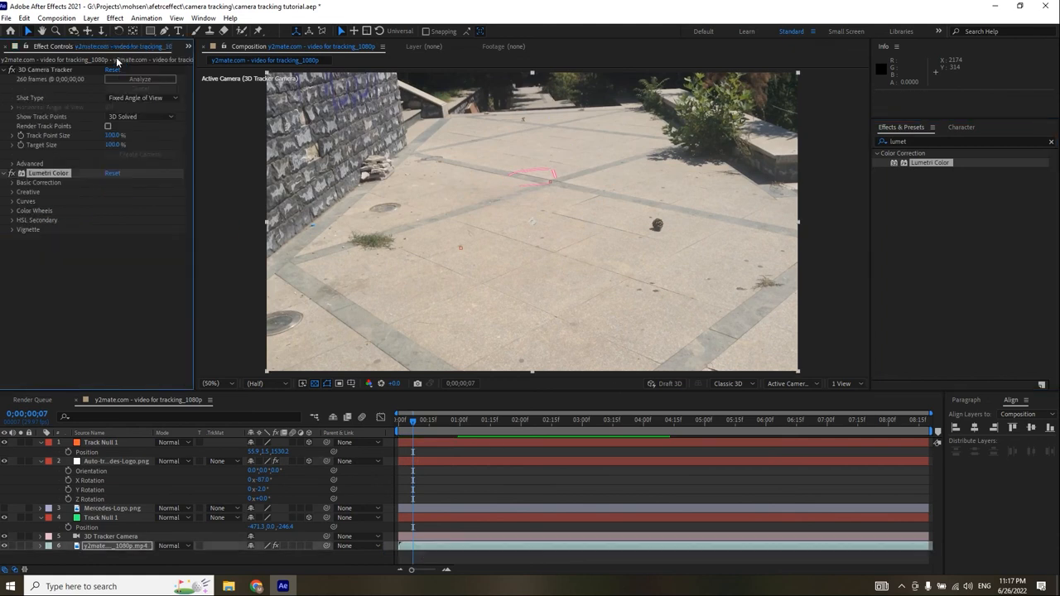
# - Darken the footage in Lumetri's Basic Correction with Exposure -3.4 and Contrast 42.7
pyautogui.click(11, 183)
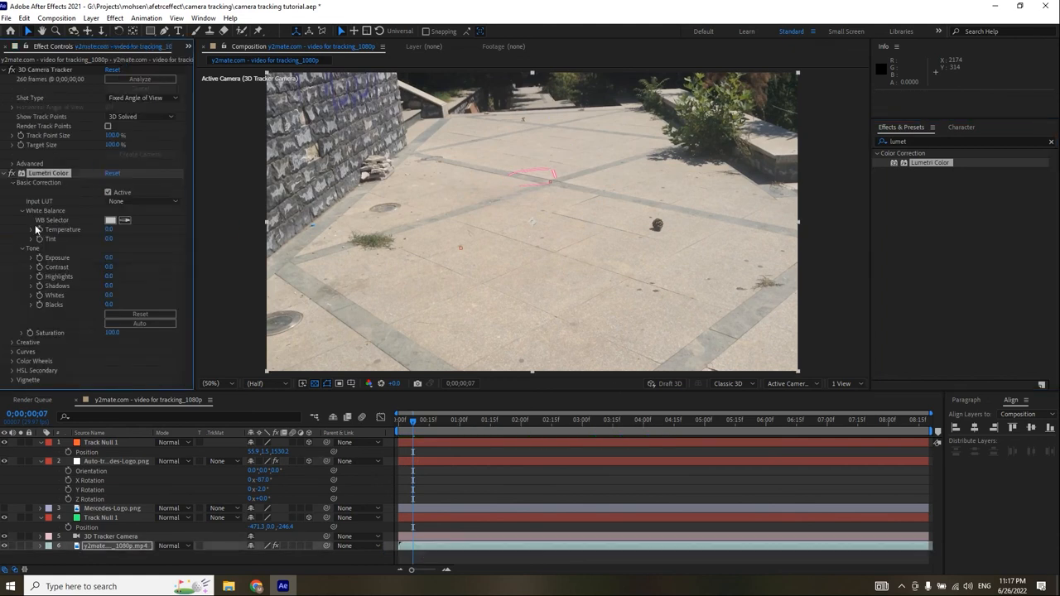
pyautogui.click(30, 258)
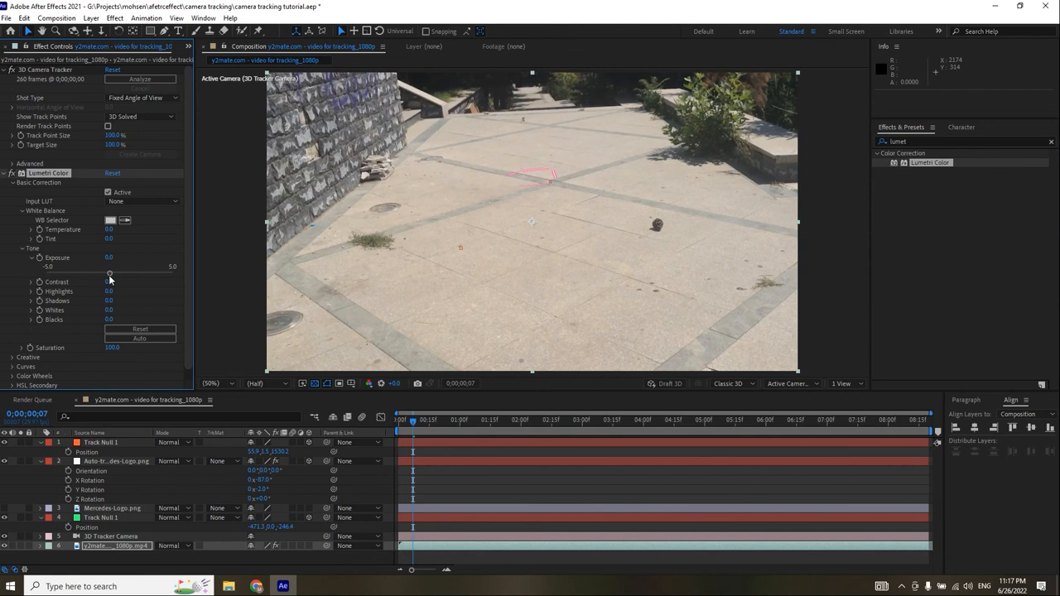
pyautogui.moveTo(99, 275); pyautogui.dragTo(69, 280)
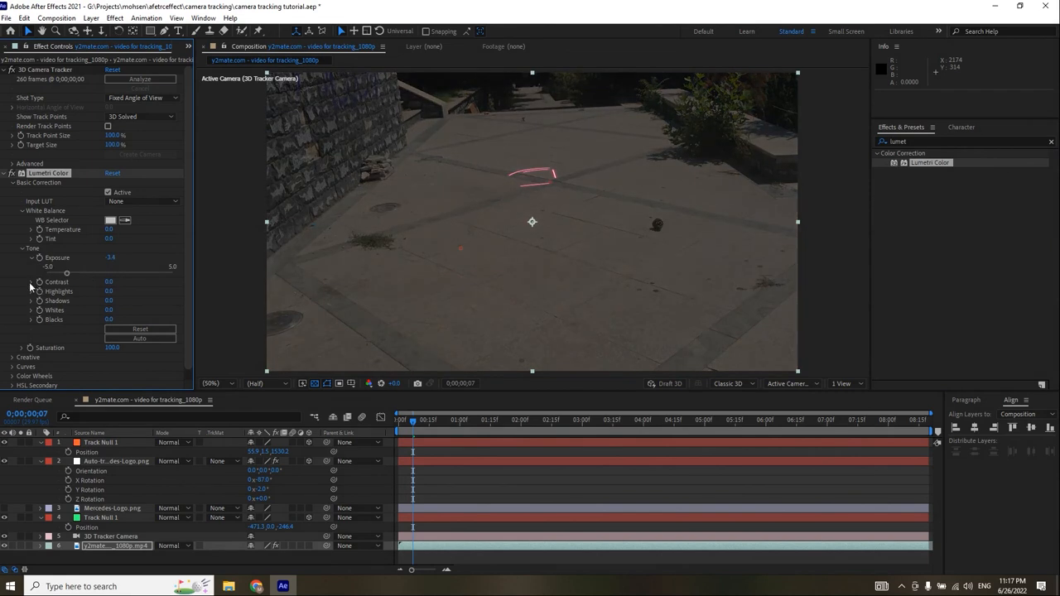
pyautogui.click(31, 282)
pyautogui.moveTo(109, 299); pyautogui.dragTo(153, 292)
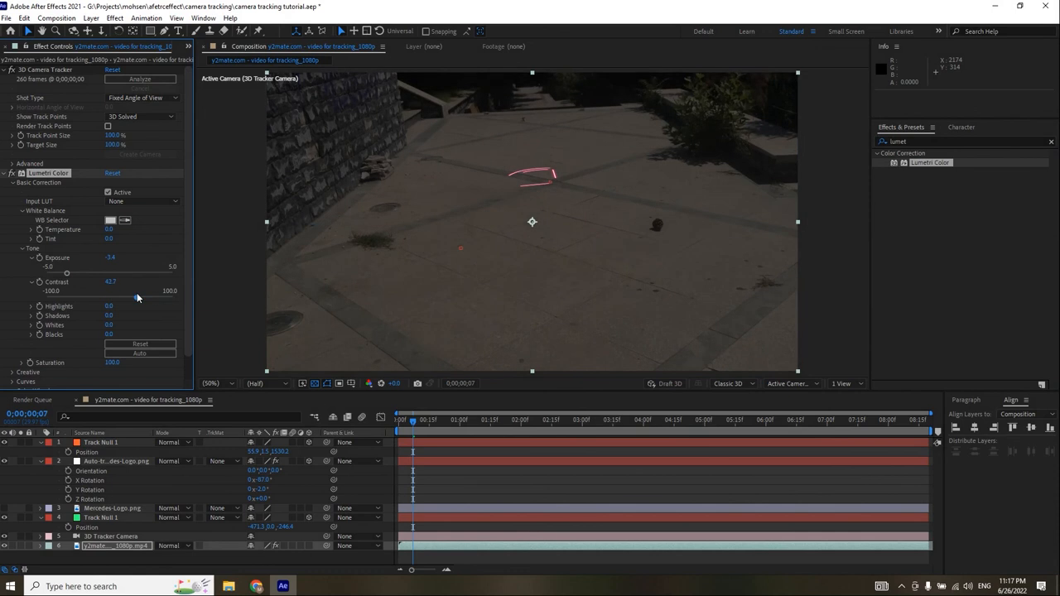
# - Play the darkened composition from its beginning to check the neon logo's glow against the footage
pyautogui.moveTo(414, 427); pyautogui.dragTo(373, 431)
pyautogui.press('space')
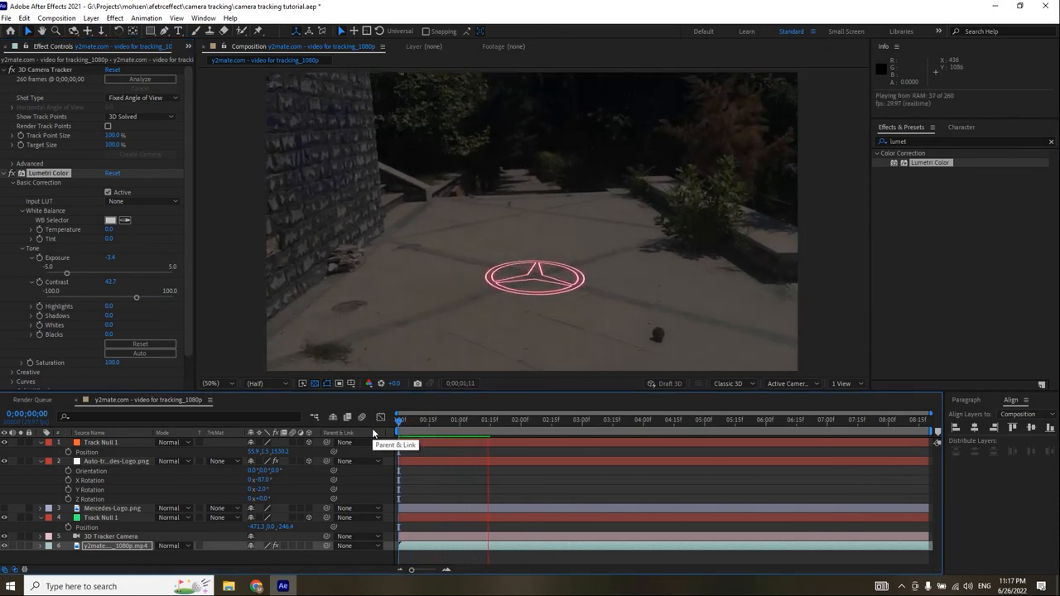
pyautogui.click(415, 422)
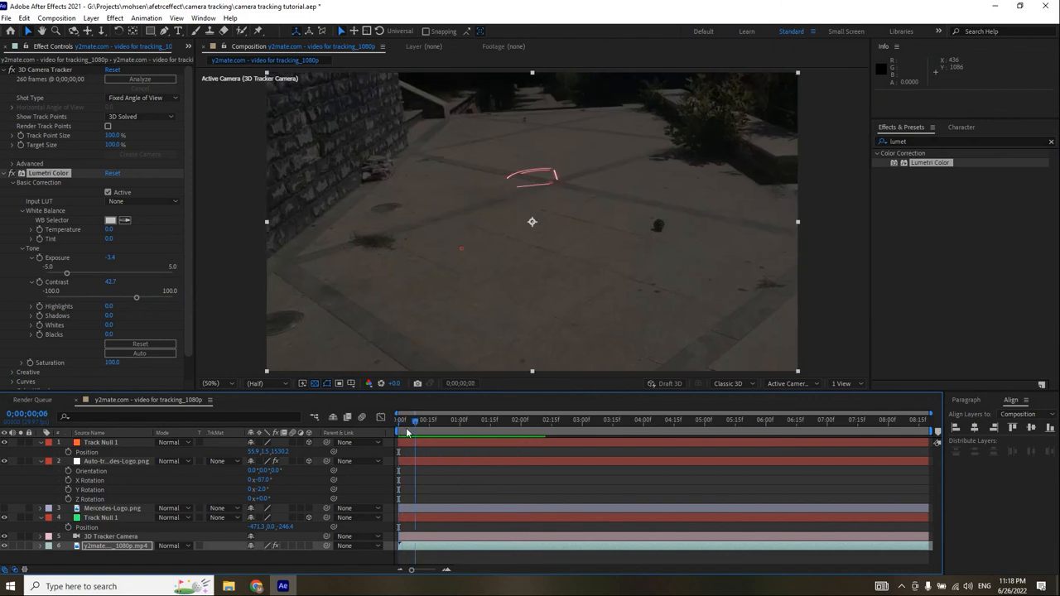
pyautogui.press('space')
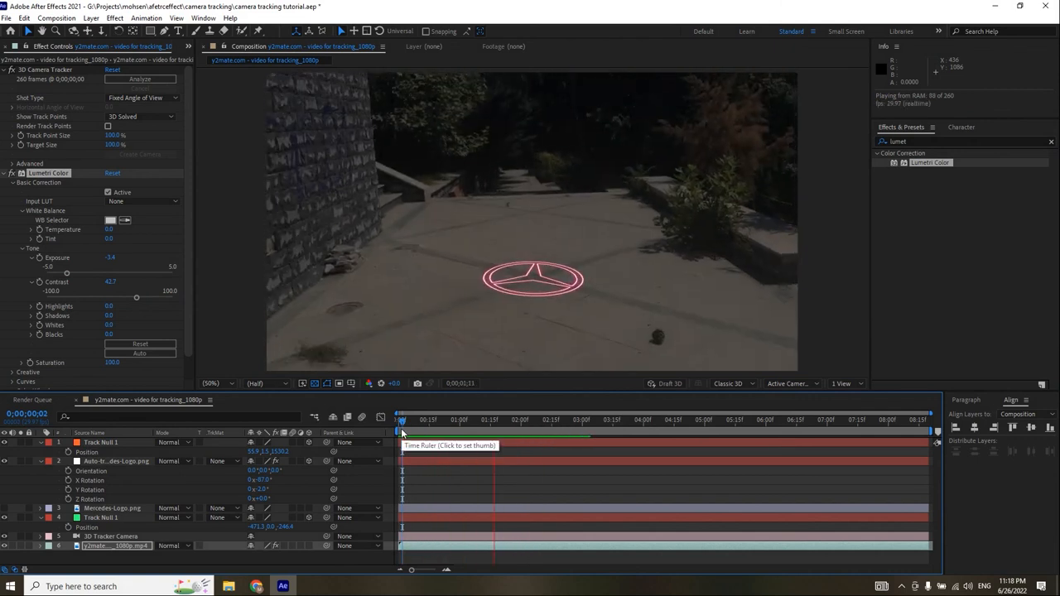
pyautogui.click(403, 427)
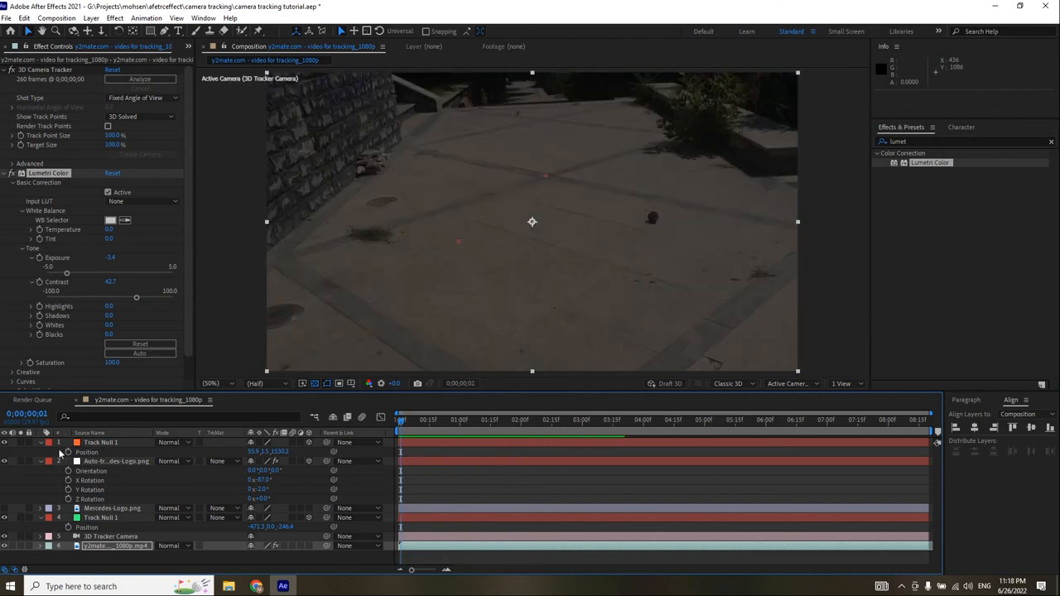
# - Duplicate the auto-traced logo layer and apply Gaussian Blur to the lower copy
pyautogui.click(105, 461)
pyautogui.hotkey('ctrl', 'd')
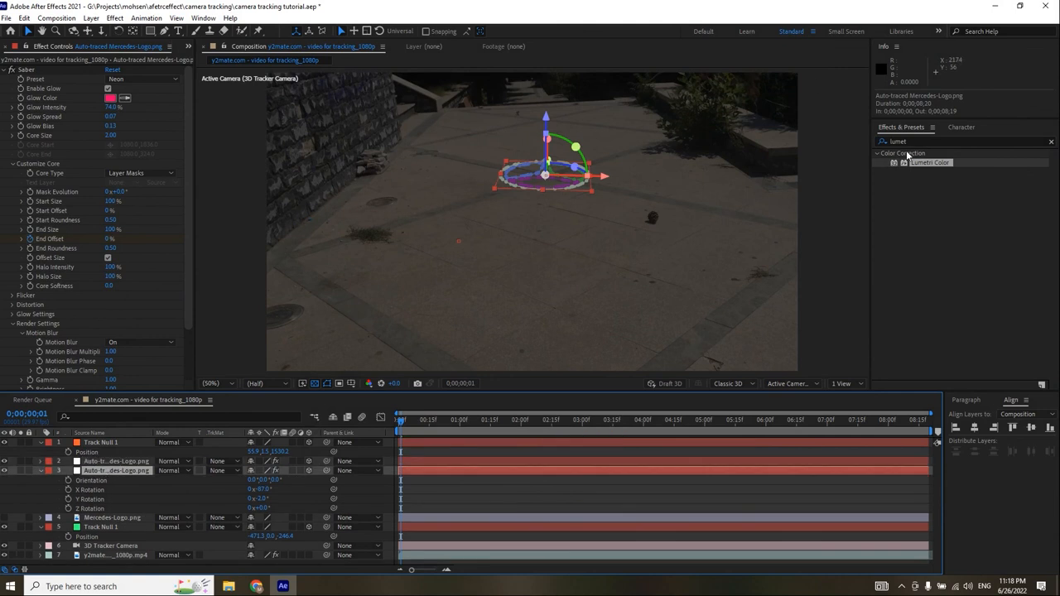
pyautogui.moveTo(910, 143); pyautogui.dragTo(870, 151)
pyautogui.write('blur')
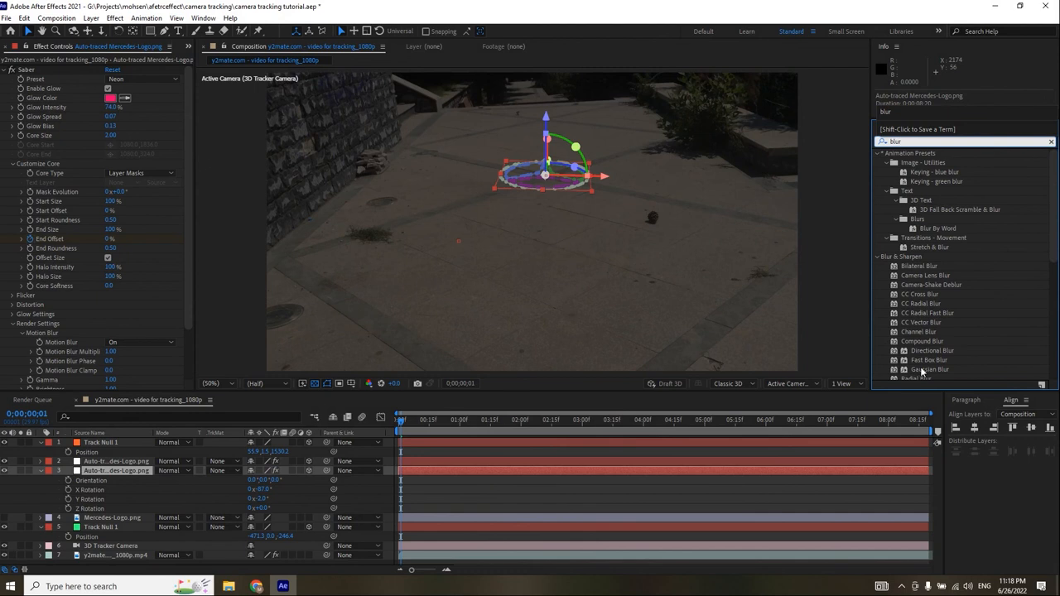
pyautogui.moveTo(922, 372); pyautogui.dragTo(408, 472)
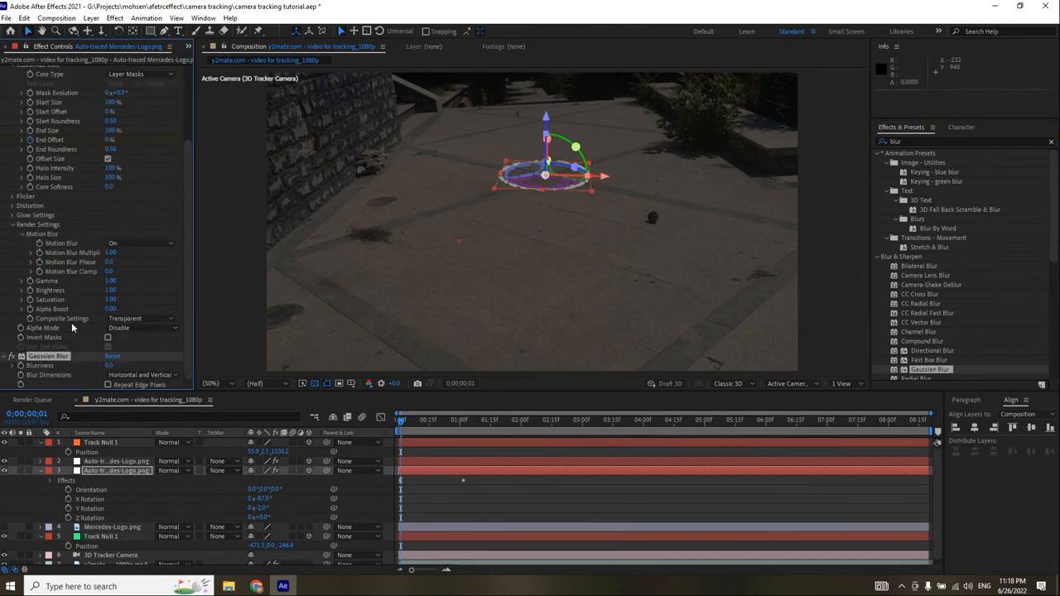
# - Set the Gaussian Blur's Blurriness on the lower logo copy to 21.7, judging it on a frame with most of the logo drawn
pyautogui.moveTo(109, 365); pyautogui.dragTo(157, 368)
pyautogui.click(455, 429)
pyautogui.click(417, 492)
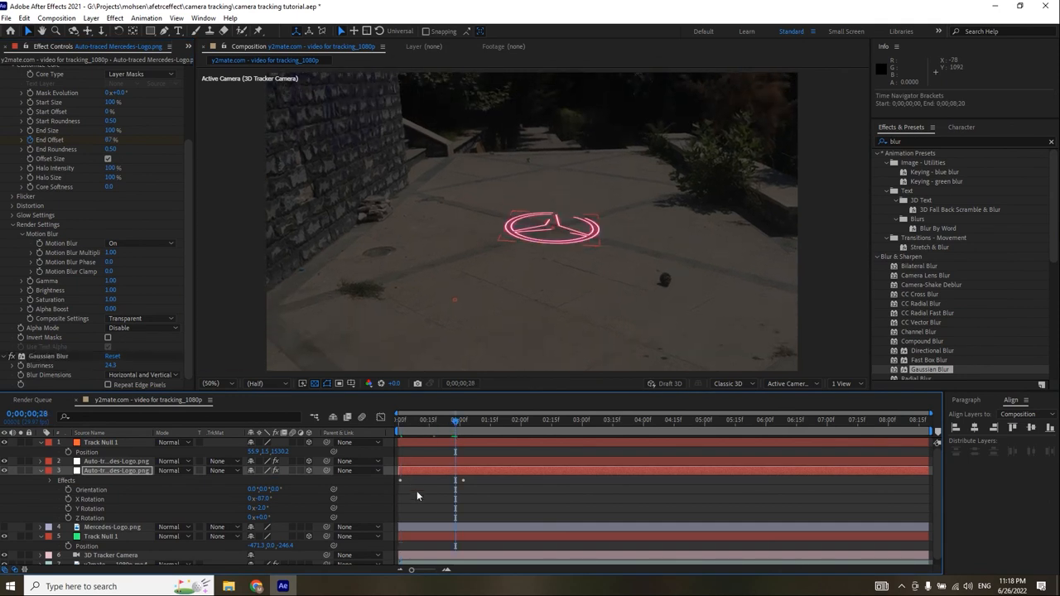
pyautogui.moveTo(107, 365); pyautogui.dragTo(155, 367)
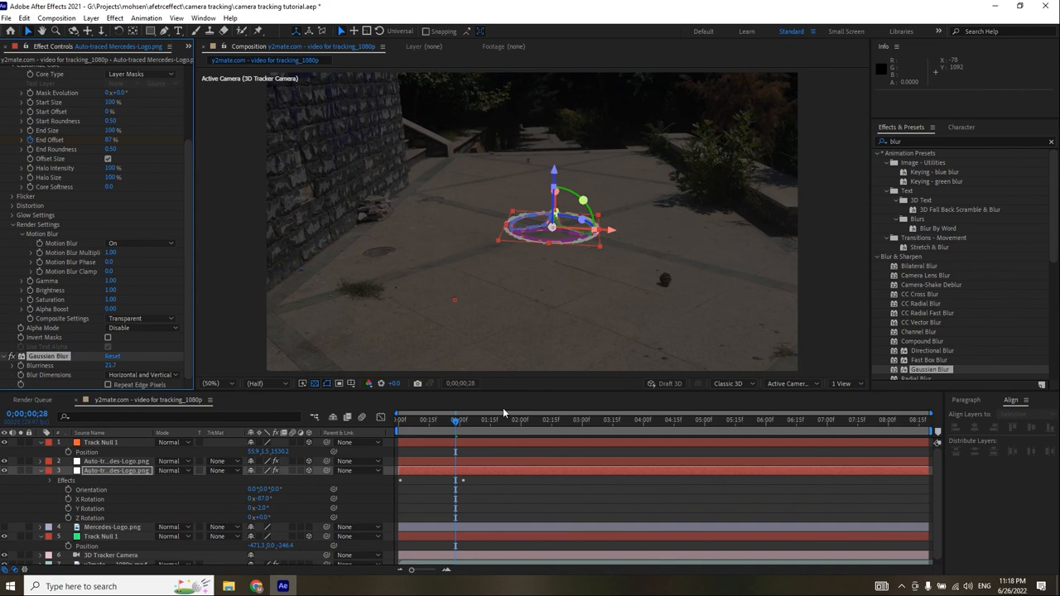
# - Play the composition from near its start to review the blurred glow around the tracked logo
pyautogui.moveTo(424, 422); pyautogui.dragTo(407, 430)
pyautogui.press('space')
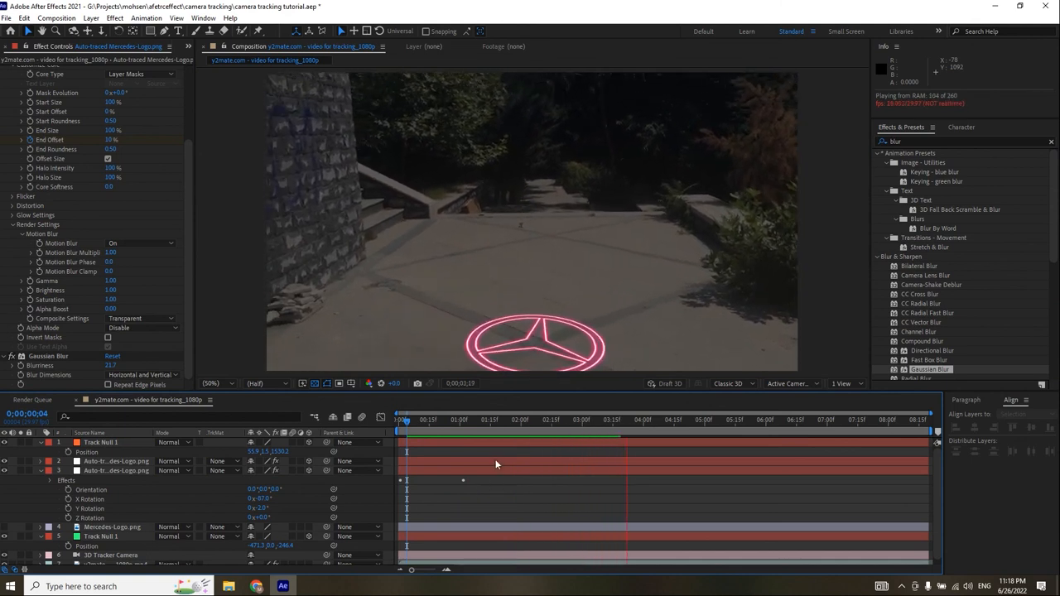
pyautogui.click(453, 424)
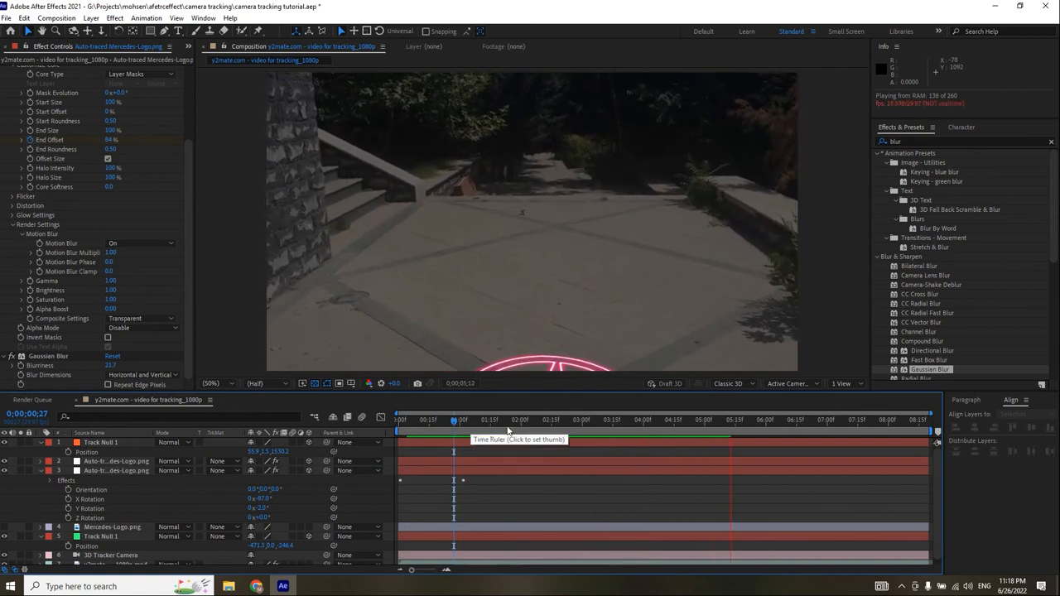
pyautogui.press('space')
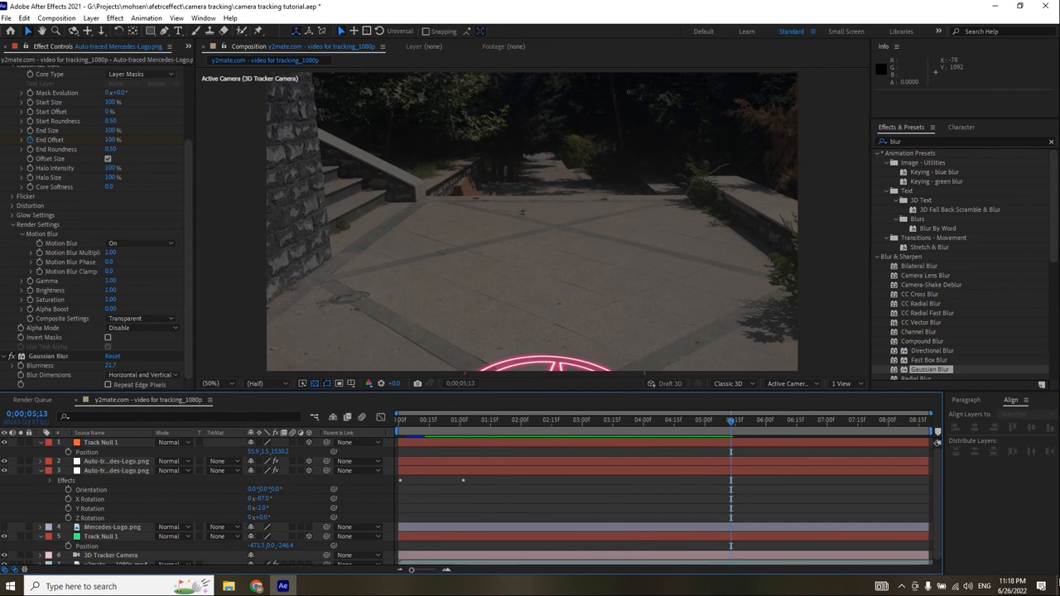